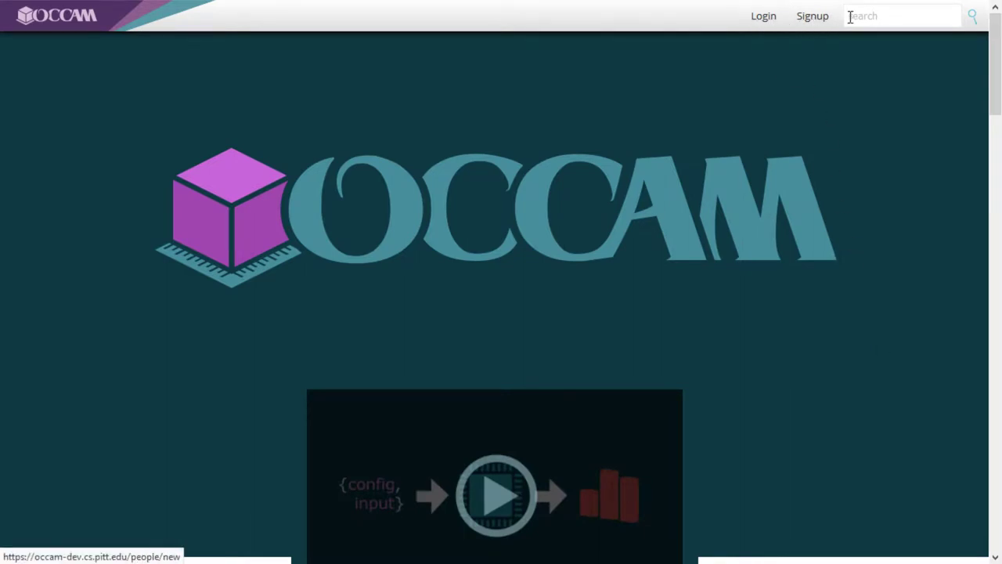
Sign in to OCCAM with the prefilled credentials to reach the personal collection
{"action": "left_click", "coordinate": [761, 16]}
{"action": "left_click", "coordinate": [486, 388]}
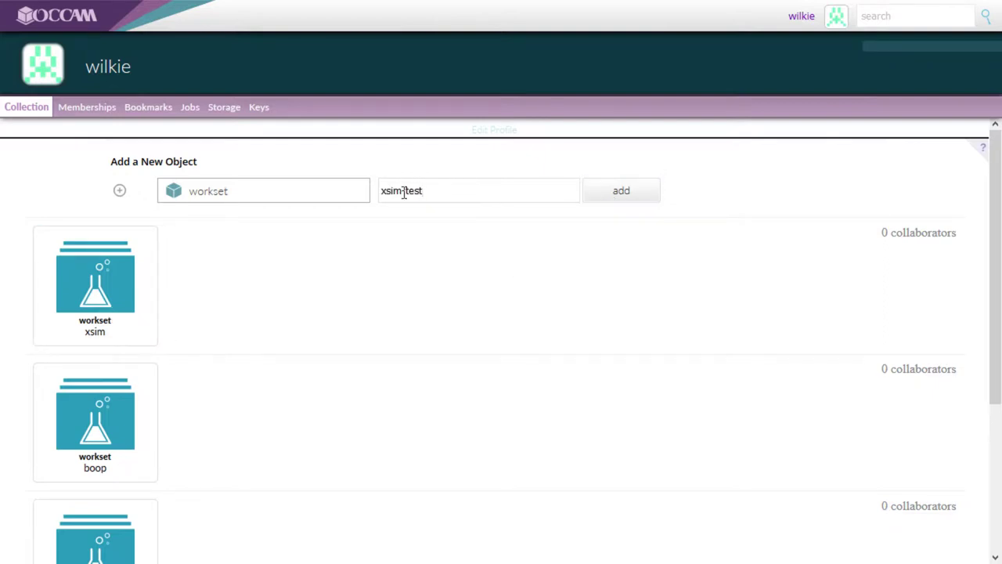
Create the xsim-test workset, then add an experiment named test inside it
{"action": "left_click", "coordinate": [649, 198]}
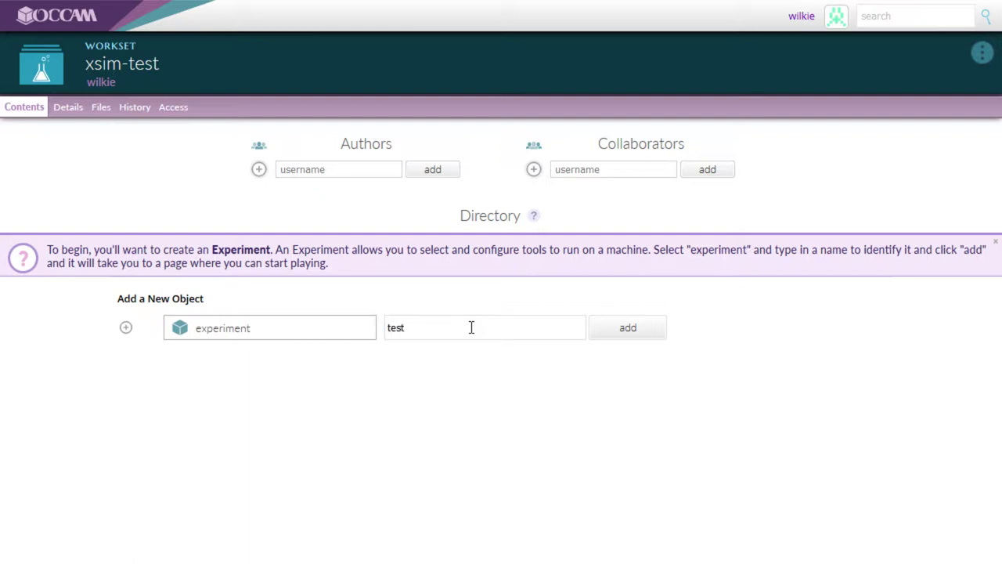
{"action": "left_click", "coordinate": [606, 337]}
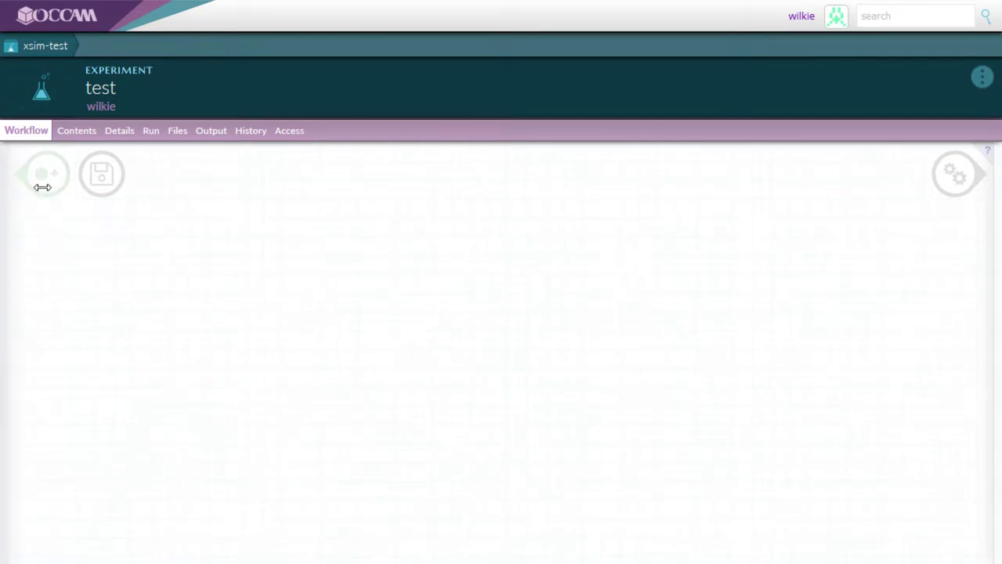
Pick simulator as the new node's type and select XSim-demo from the list
{"action": "left_click", "coordinate": [45, 191]}
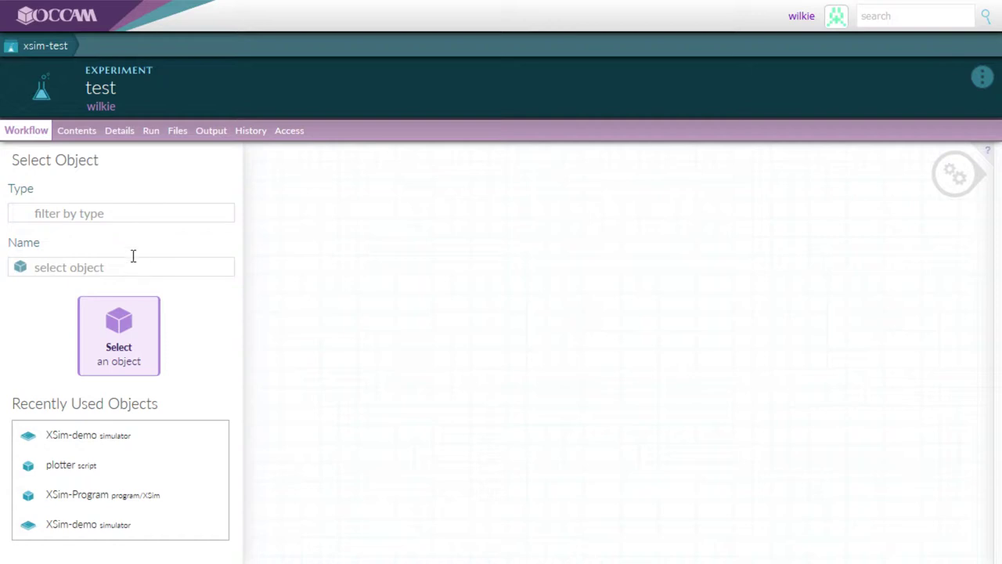
{"action": "left_click", "coordinate": [102, 213]}
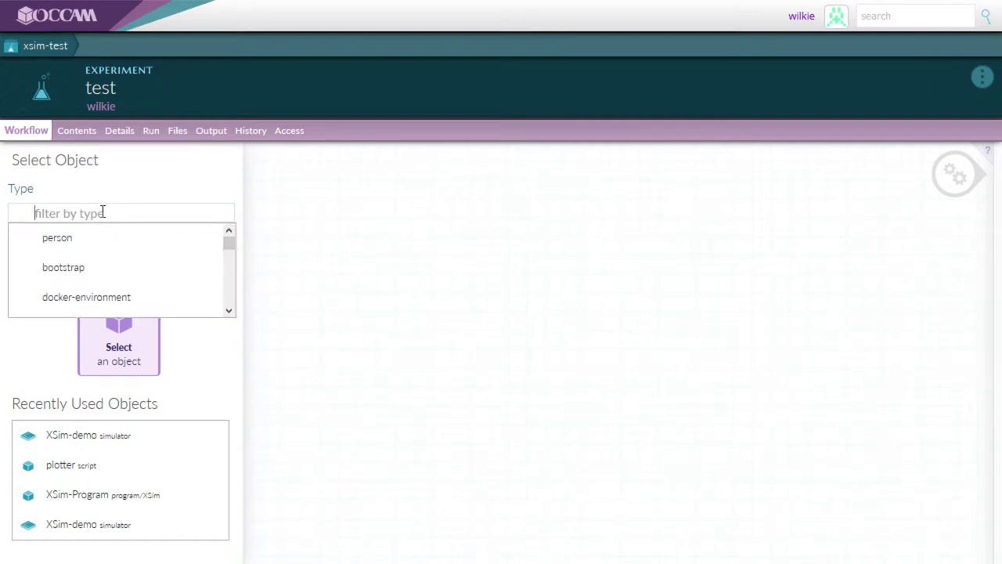
{"action": "type", "text": "simulator"}
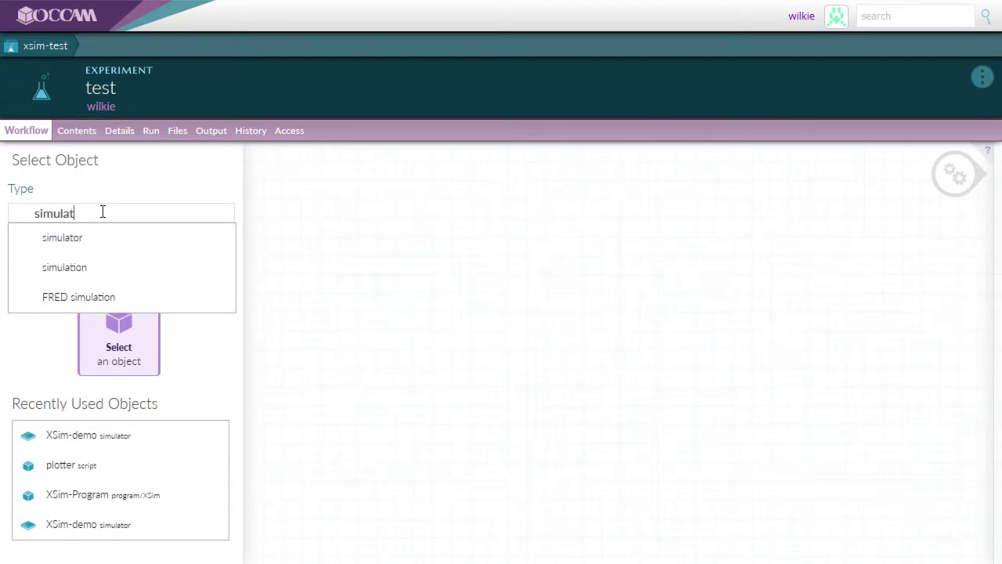
{"action": "left_click", "coordinate": [78, 238]}
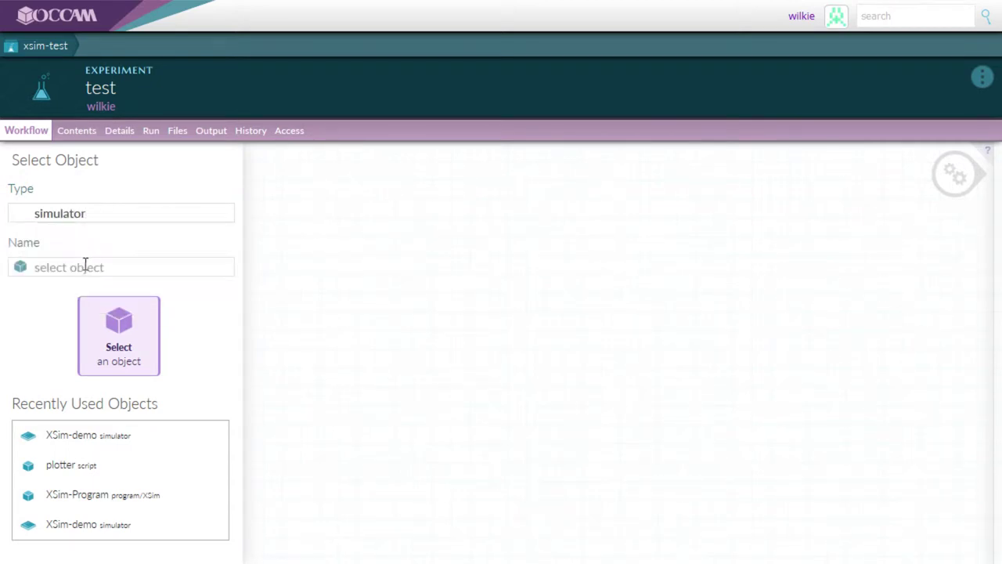
{"action": "left_click", "coordinate": [85, 264]}
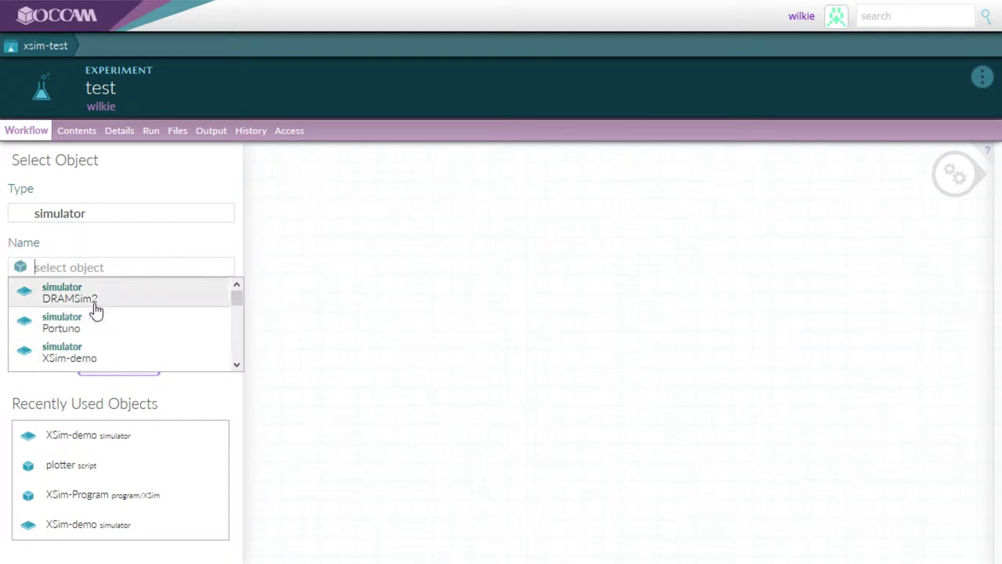
{"action": "scroll", "coordinate": [124, 340], "scroll_direction": "down", "scroll_amount": 2}
{"action": "scroll", "coordinate": [124, 340], "scroll_direction": "up", "scroll_amount": 2}
{"action": "scroll", "coordinate": [118, 349], "scroll_direction": "down", "scroll_amount": 2}
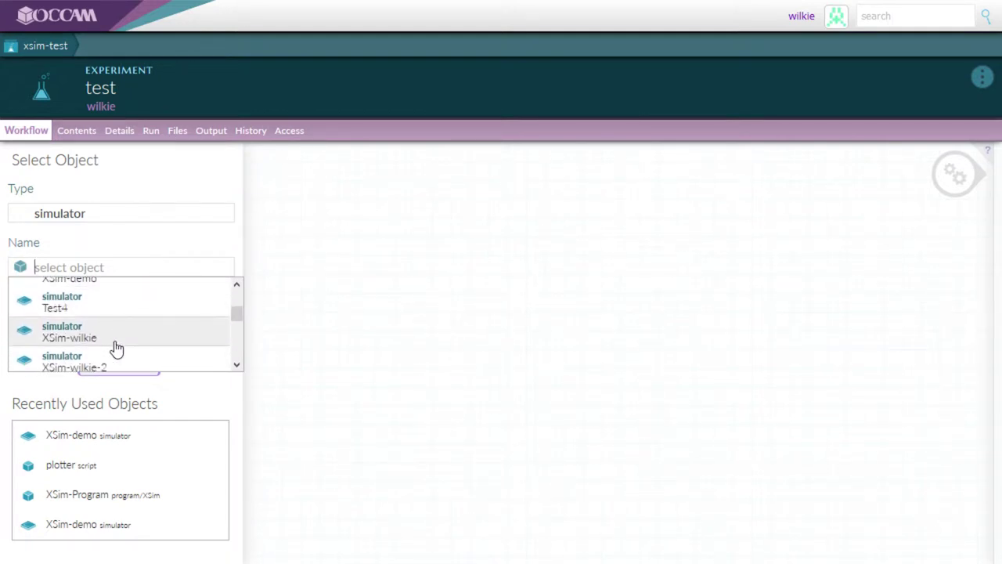
{"action": "scroll", "coordinate": [116, 346], "scroll_direction": "down", "scroll_amount": 4}
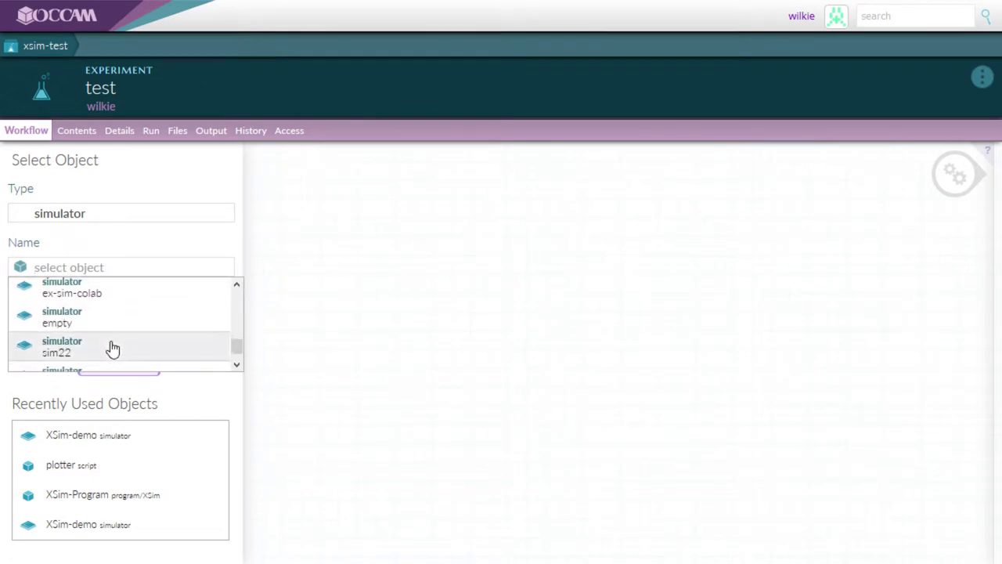
{"action": "scroll", "coordinate": [133, 356], "scroll_direction": "up", "scroll_amount": 6}
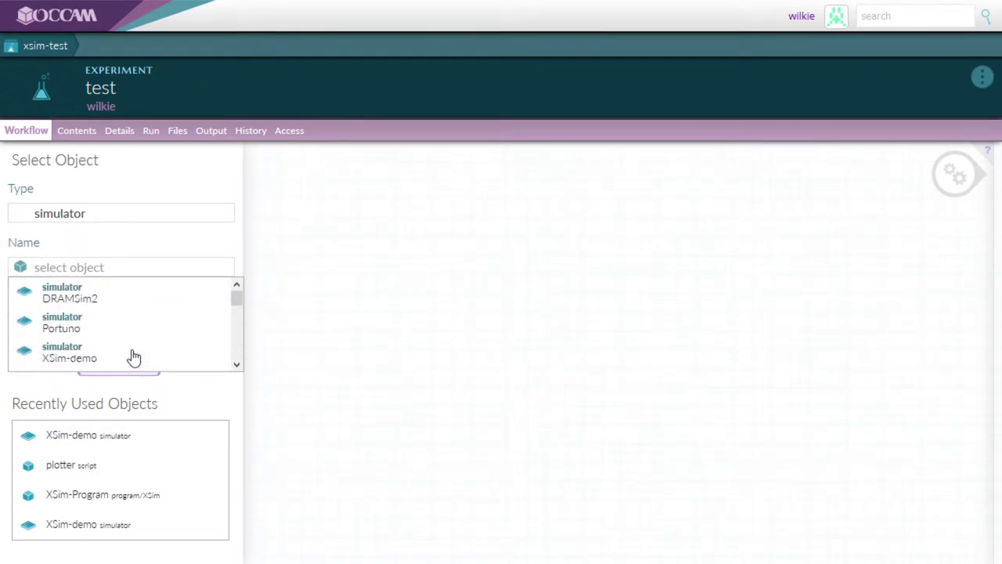
{"action": "left_click", "coordinate": [81, 360]}
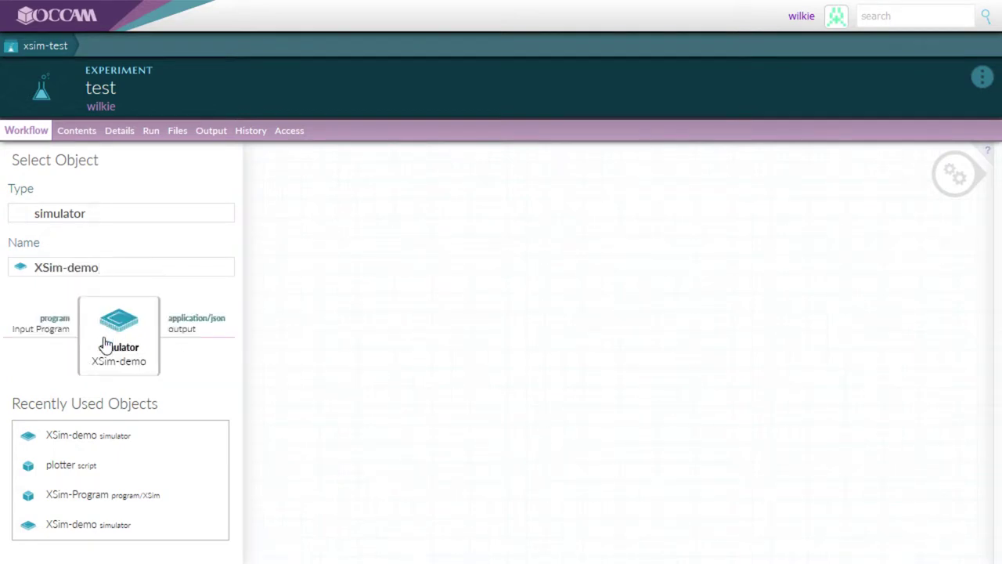
Place the XSim-demo simulator node at the centre of the workflow canvas
{"action": "left_click_drag", "start_coordinate": [114, 331], "coordinate": [433, 348]}
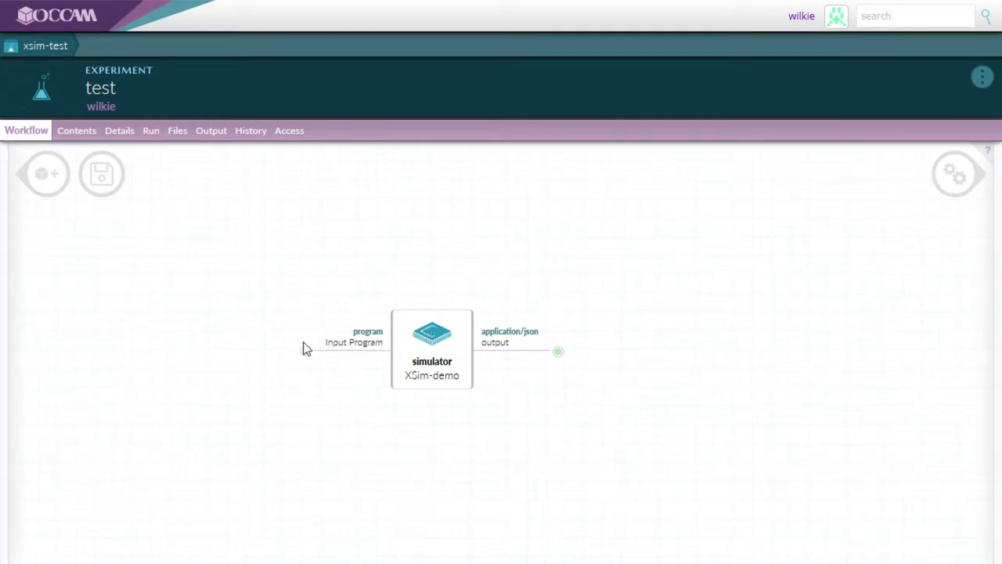
{"action": "left_click_drag", "start_coordinate": [306, 351], "coordinate": [157, 358]}
{"action": "left_click_drag", "start_coordinate": [558, 354], "coordinate": [744, 354]}
Select the XSim-Program object of type program/XSim as the next node
{"action": "left_click", "coordinate": [45, 172]}
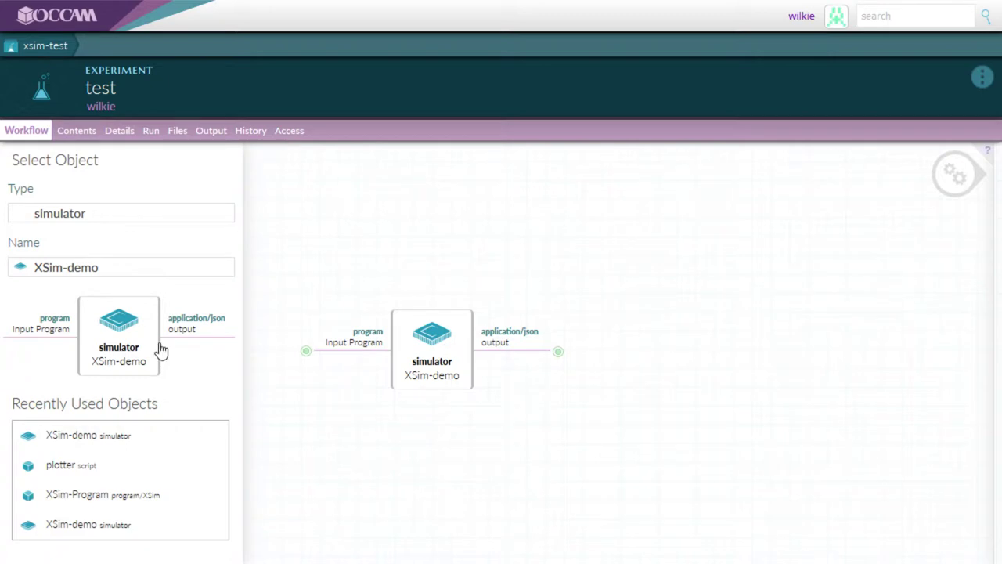
{"action": "left_click", "coordinate": [109, 212]}
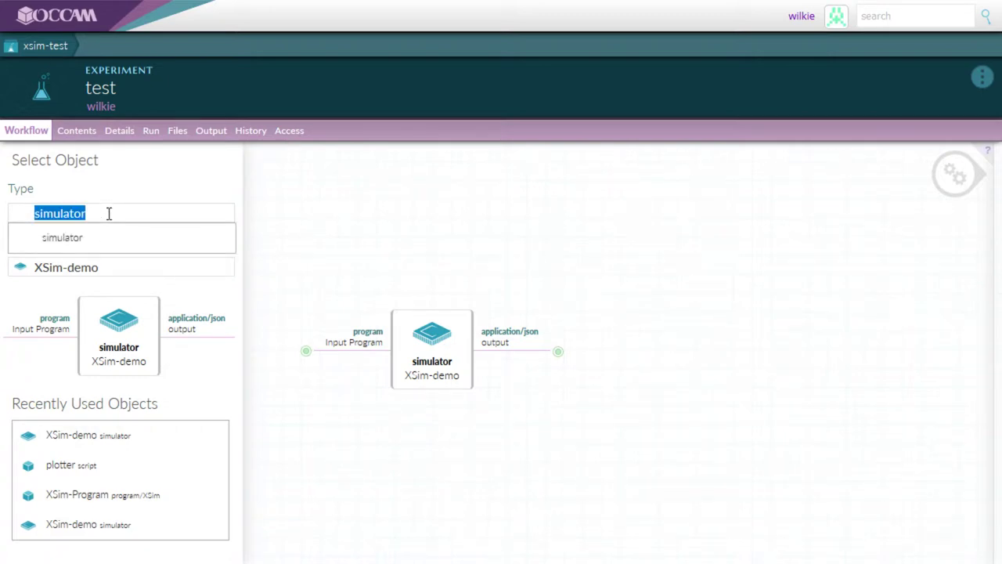
{"action": "type", "text": "program"}
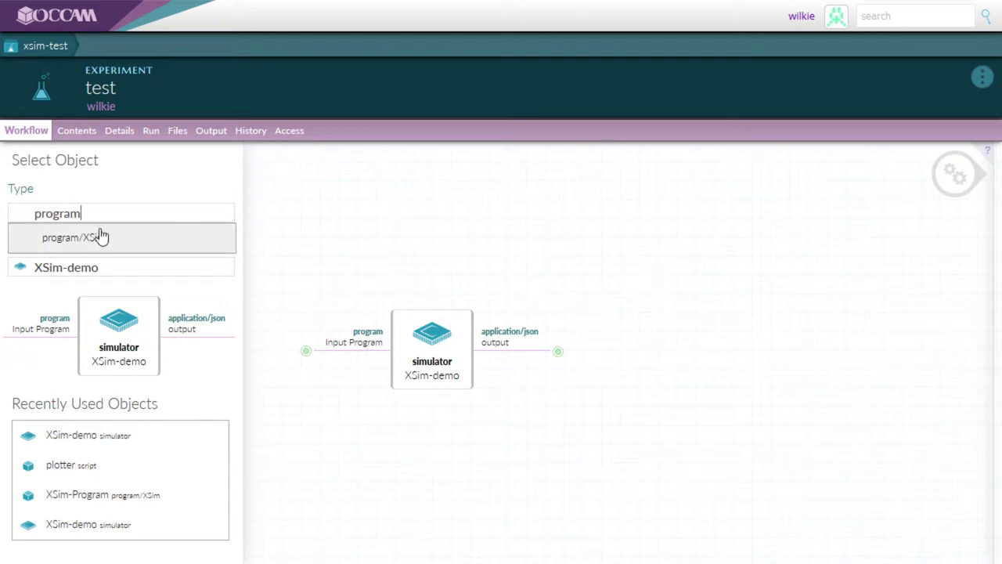
{"action": "left_click", "coordinate": [98, 237]}
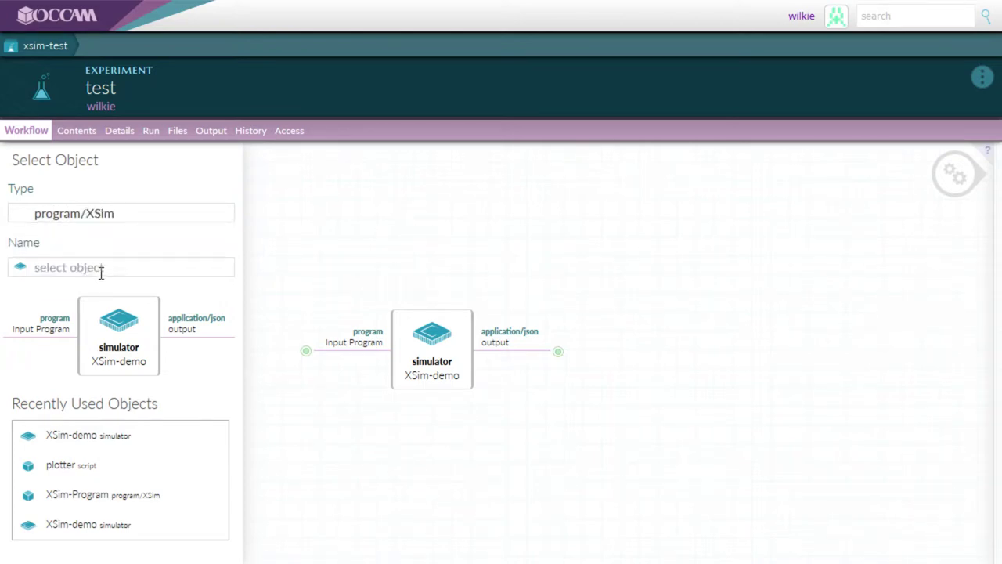
{"action": "left_click", "coordinate": [102, 268]}
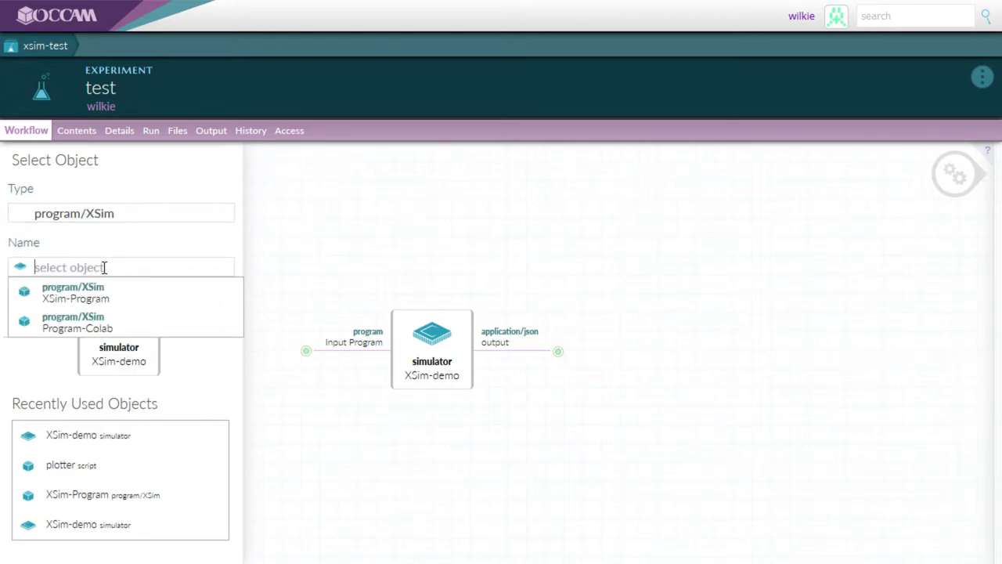
{"action": "left_click", "coordinate": [80, 300]}
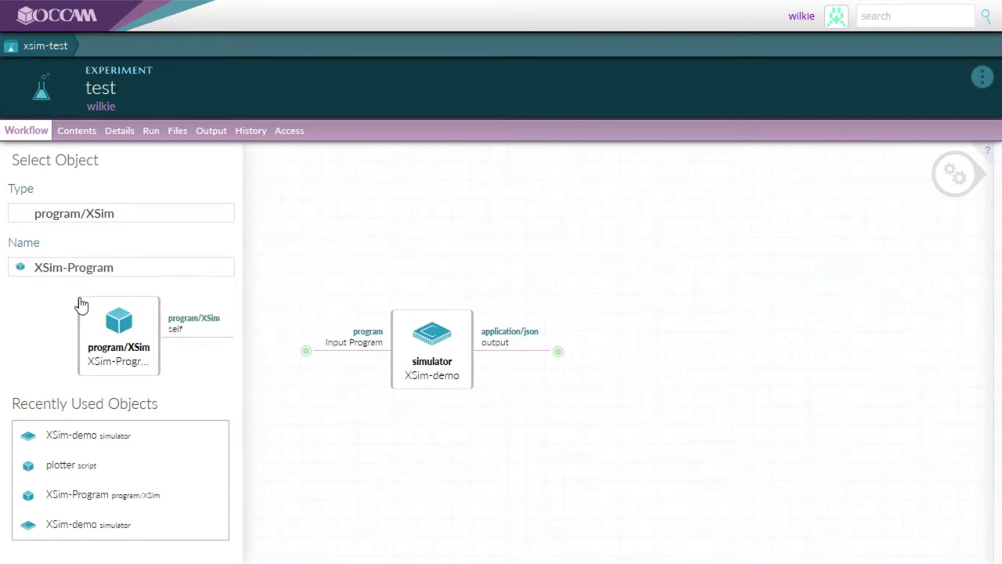
Place XSim-Program left of the simulator and wire it into Input Program
{"action": "mouse_move", "coordinate": [139, 349]}
{"action": "left_mouse_down"}
{"action": "mouse_move", "coordinate": [165, 347]}
{"action": "mouse_move", "coordinate": [156, 357]}
{"action": "left_mouse_up"}
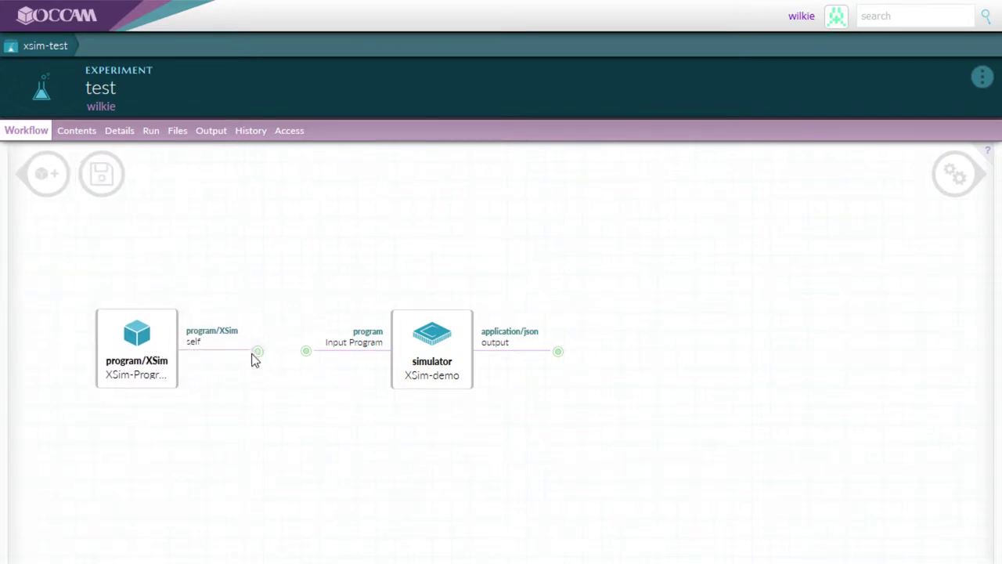
{"action": "left_click_drag", "start_coordinate": [258, 350], "coordinate": [306, 353]}
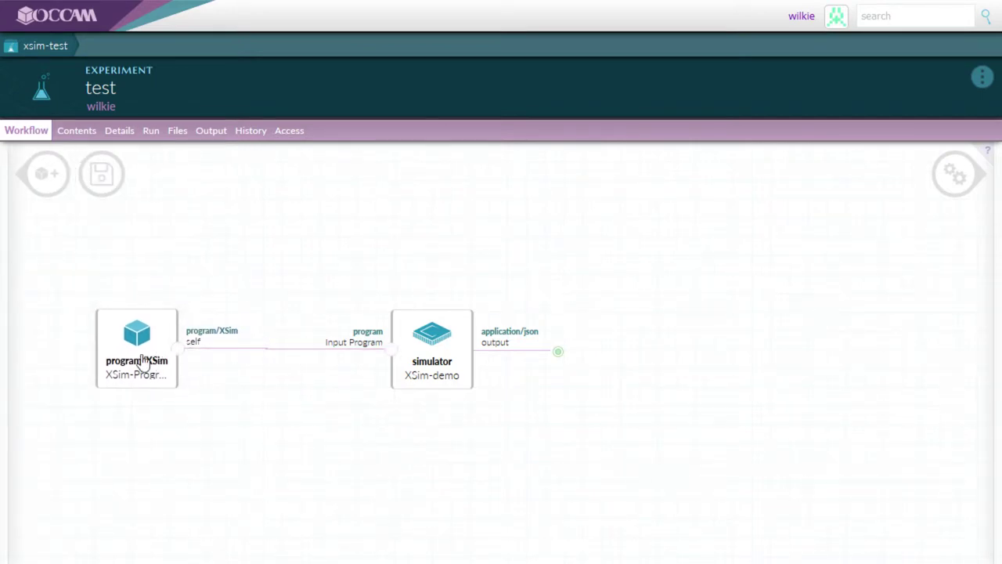
{"action": "left_click_drag", "start_coordinate": [123, 354], "coordinate": [171, 362]}
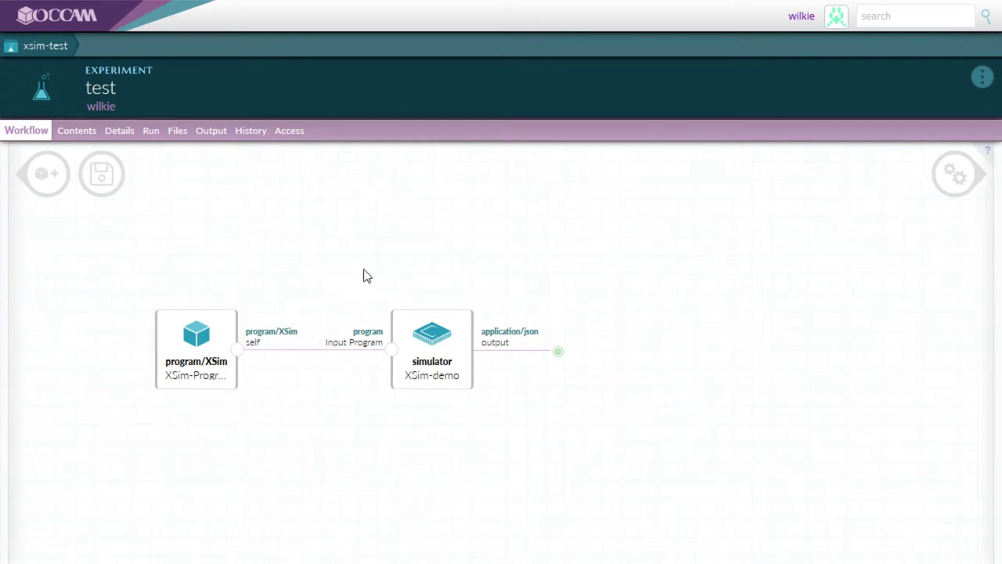
{"action": "left_click_drag", "start_coordinate": [380, 257], "coordinate": [286, 247]}
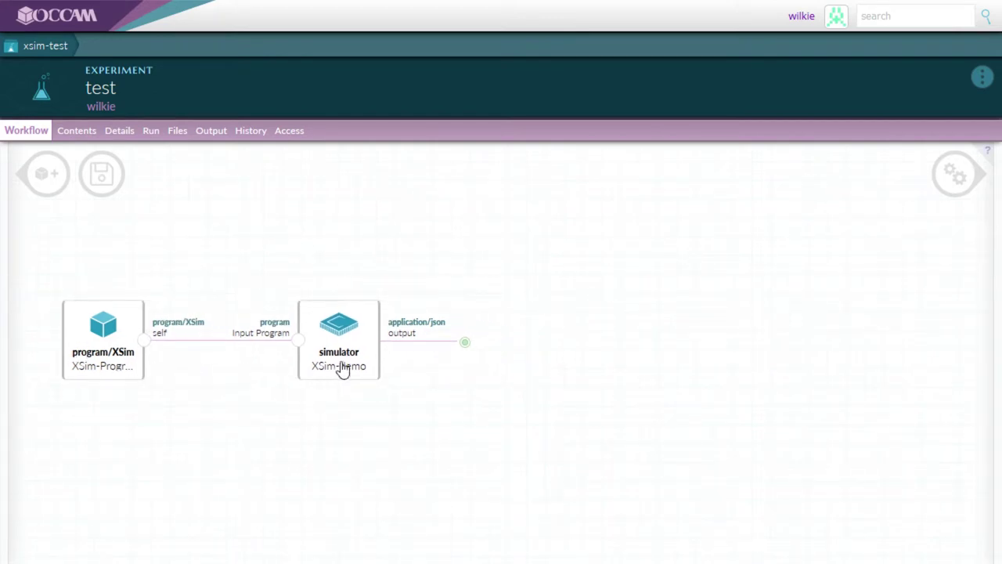
Select the plotter object of type script as the third node
{"action": "left_click", "coordinate": [54, 182]}
{"action": "left_click", "coordinate": [85, 215]}
{"action": "type", "text": "scr"}
{"action": "left_click", "coordinate": [116, 235]}
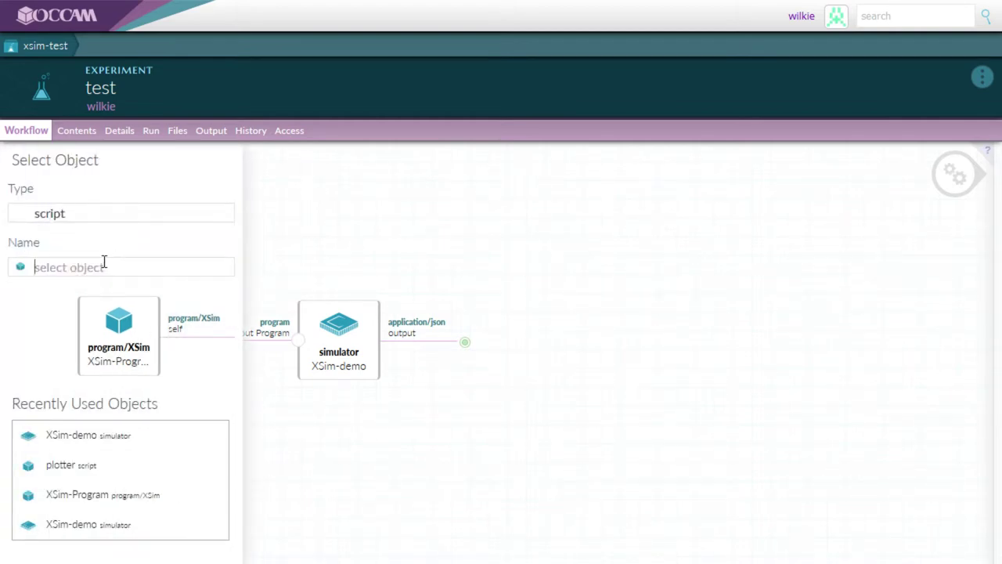
{"action": "type", "text": "plo"}
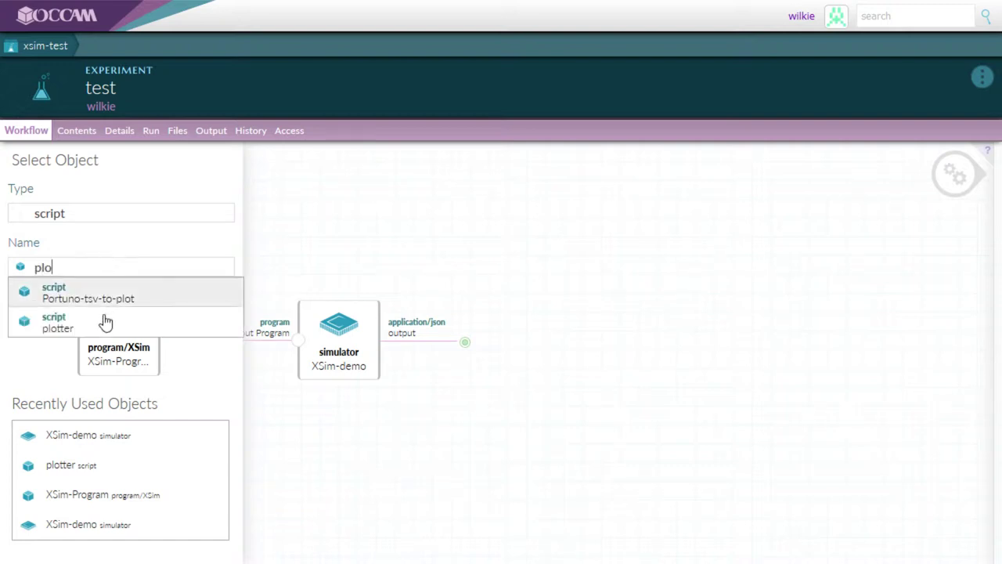
{"action": "left_click", "coordinate": [104, 324]}
Place plotter right of the simulator, feeding it the application/json output
{"action": "left_click_drag", "start_coordinate": [126, 347], "coordinate": [598, 353]}
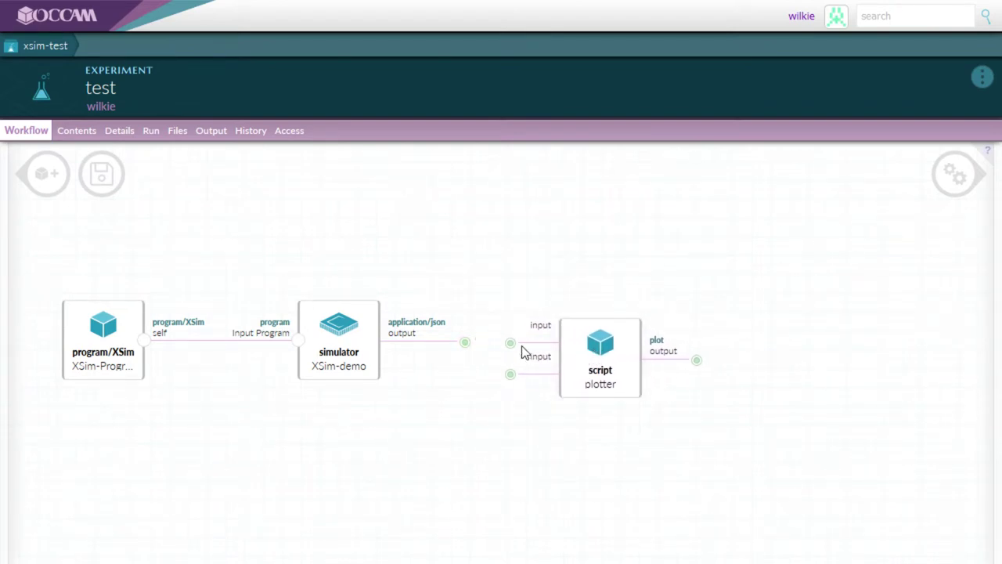
{"action": "left_click_drag", "start_coordinate": [466, 346], "coordinate": [548, 358]}
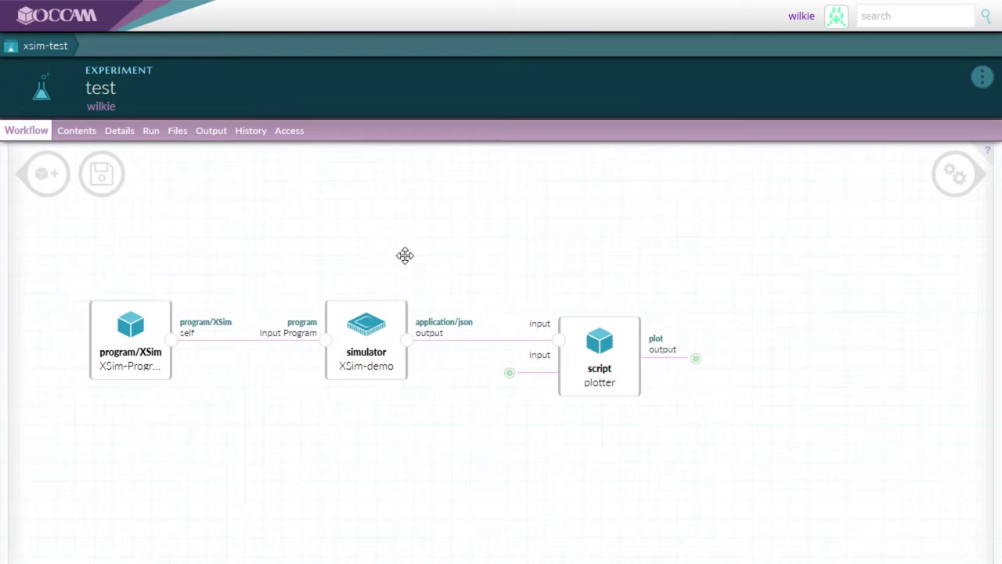
{"action": "left_click_drag", "start_coordinate": [418, 255], "coordinate": [449, 262]}
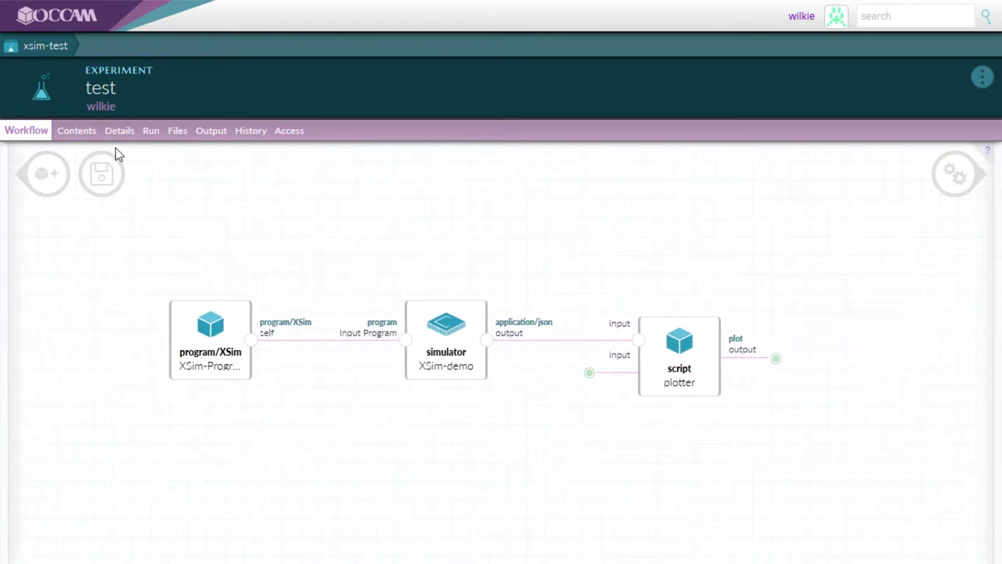
Save the workflow and open XSim-demo's configuration (Xsim-results, 2MHz CPU, 2MiB memory)
{"action": "left_click", "coordinate": [96, 177]}
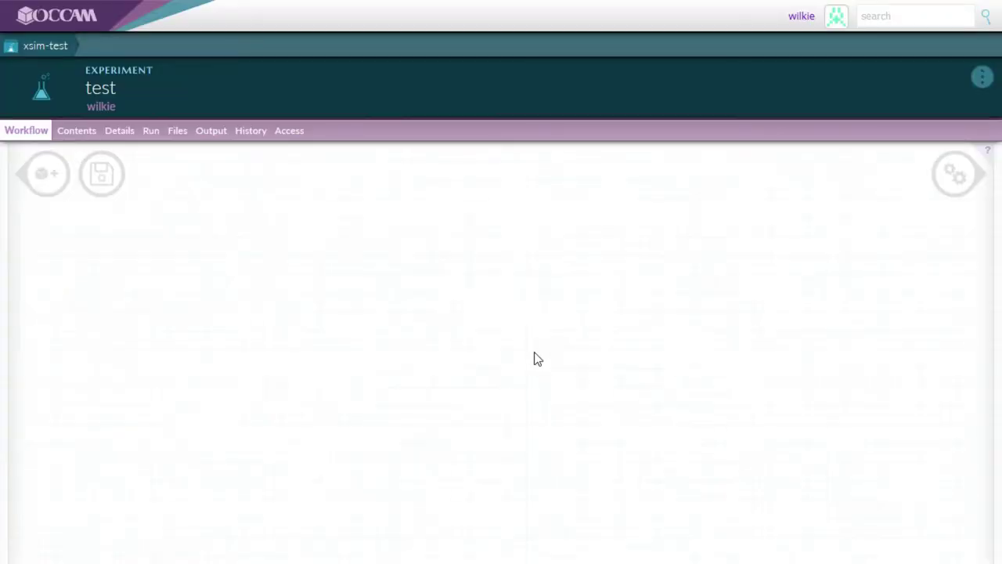
{"action": "left_click_drag", "start_coordinate": [552, 280], "coordinate": [438, 247]}
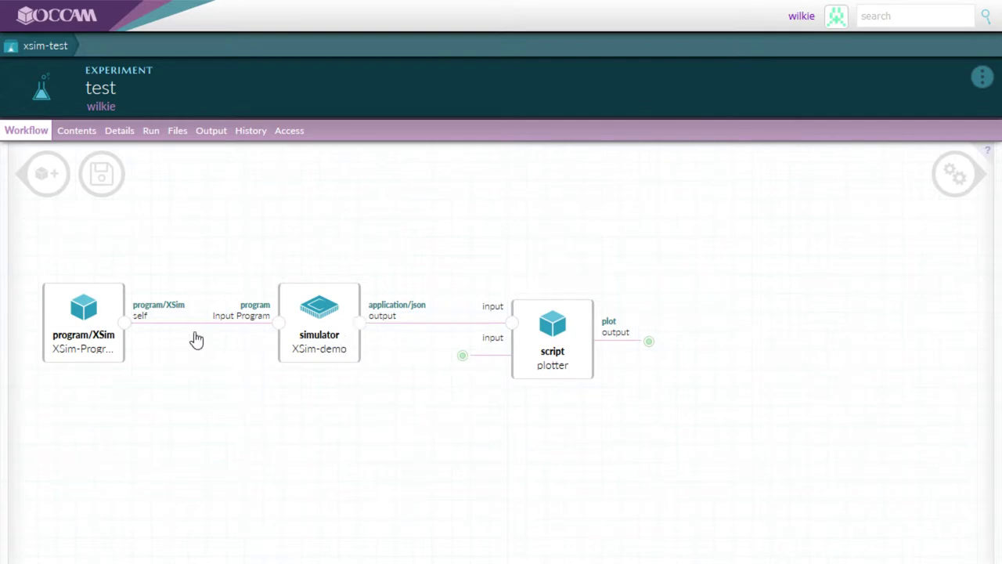
{"action": "left_click", "coordinate": [302, 341]}
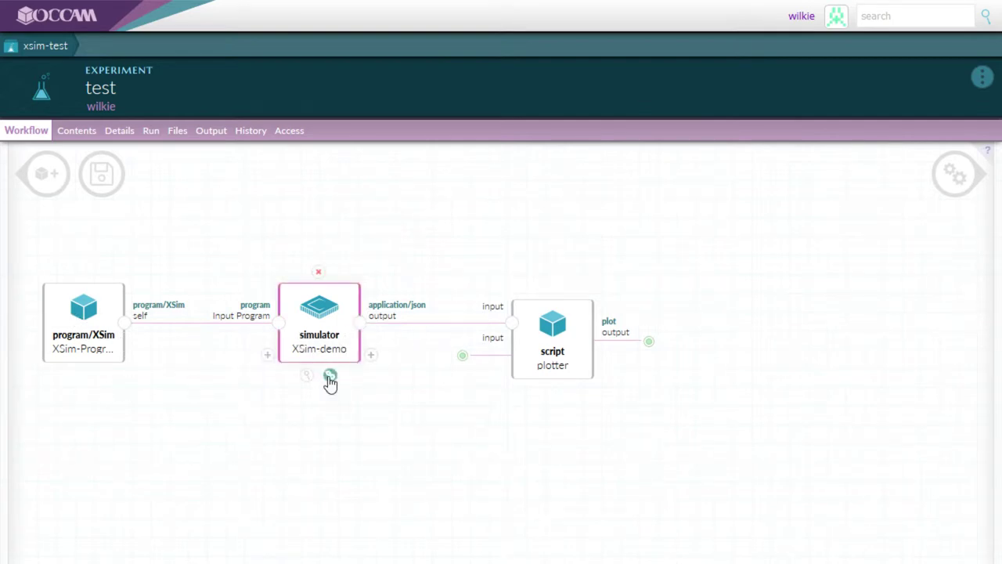
{"action": "left_click", "coordinate": [330, 377]}
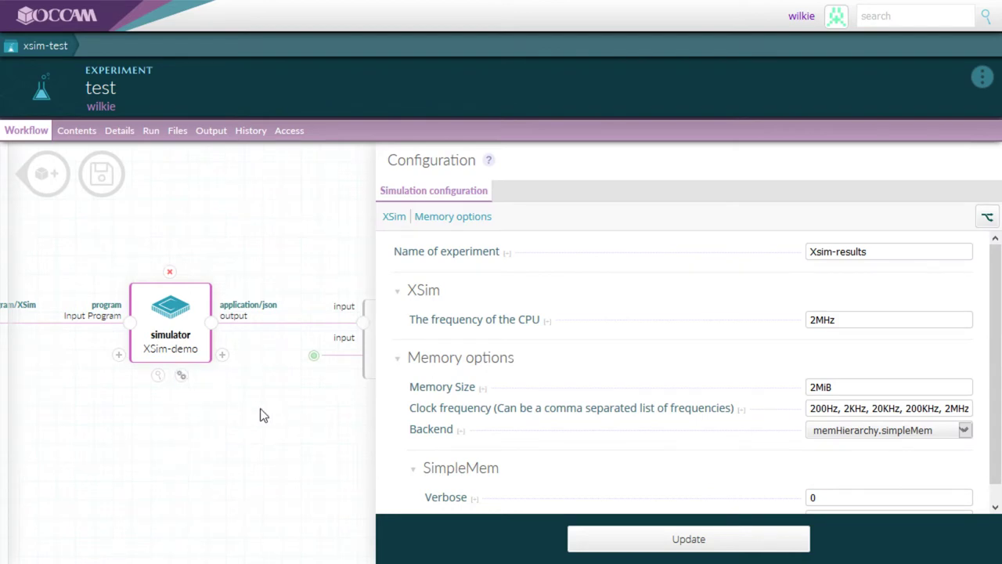
{"action": "left_click_drag", "start_coordinate": [261, 414], "coordinate": [208, 411]}
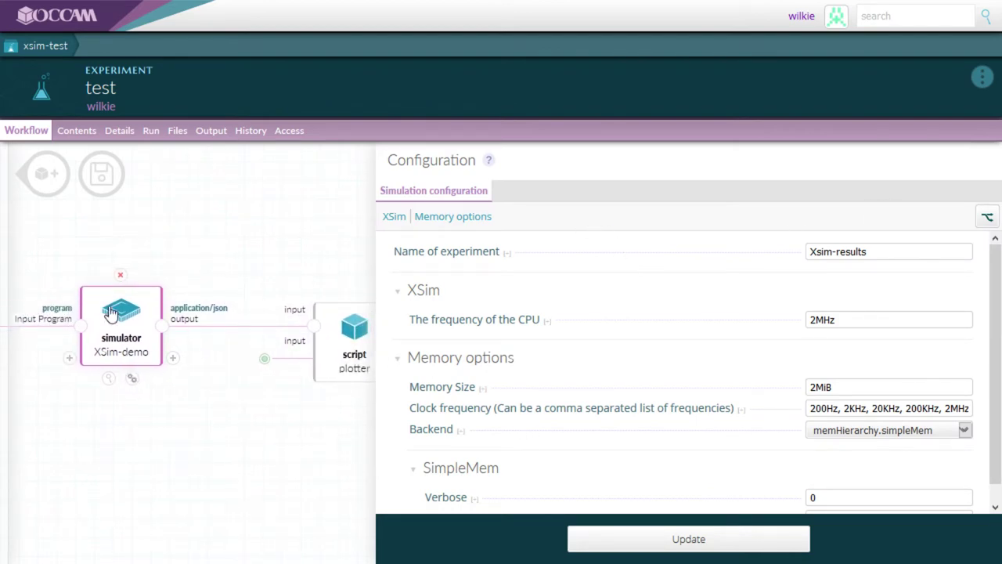
{"action": "left_click_drag", "start_coordinate": [127, 470], "coordinate": [173, 462]}
{"action": "left_click_drag", "start_coordinate": [274, 404], "coordinate": [230, 419]}
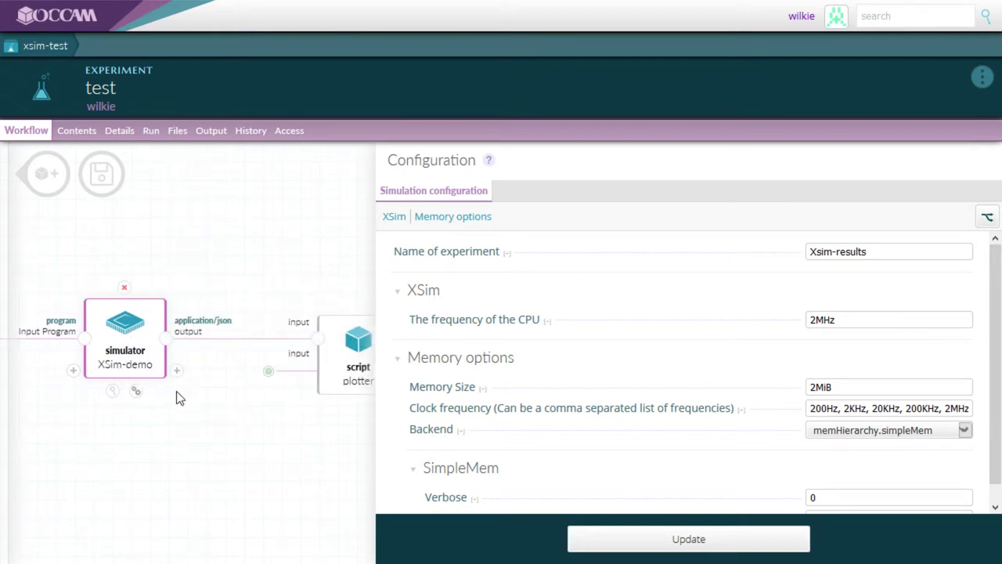
{"action": "scroll", "coordinate": [141, 394], "scroll_direction": "down", "scroll_amount": 2}
{"action": "scroll", "coordinate": [141, 393], "scroll_direction": "right", "scroll_amount": 2}
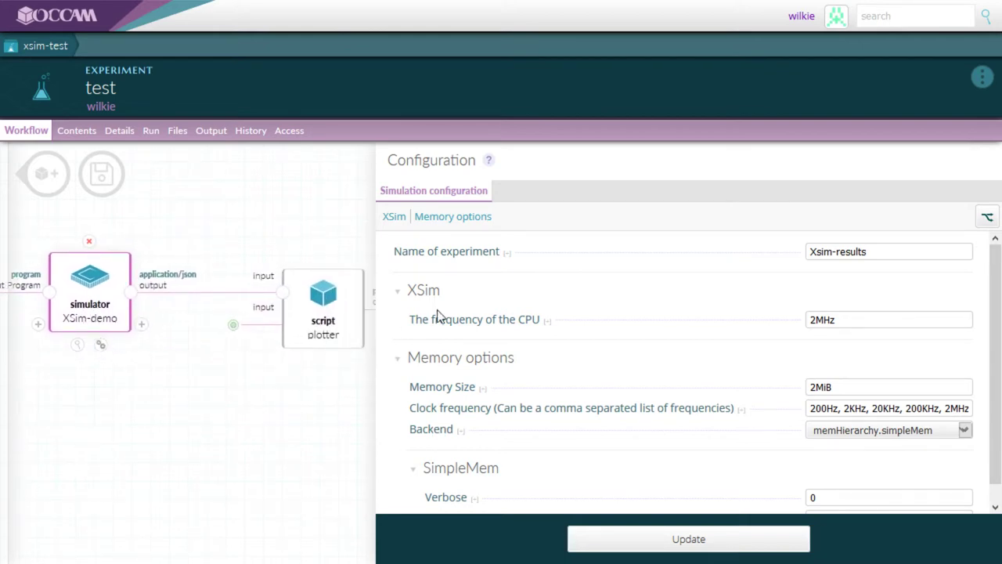
{"action": "scroll", "coordinate": [305, 425], "scroll_direction": "right", "scroll_amount": 2}
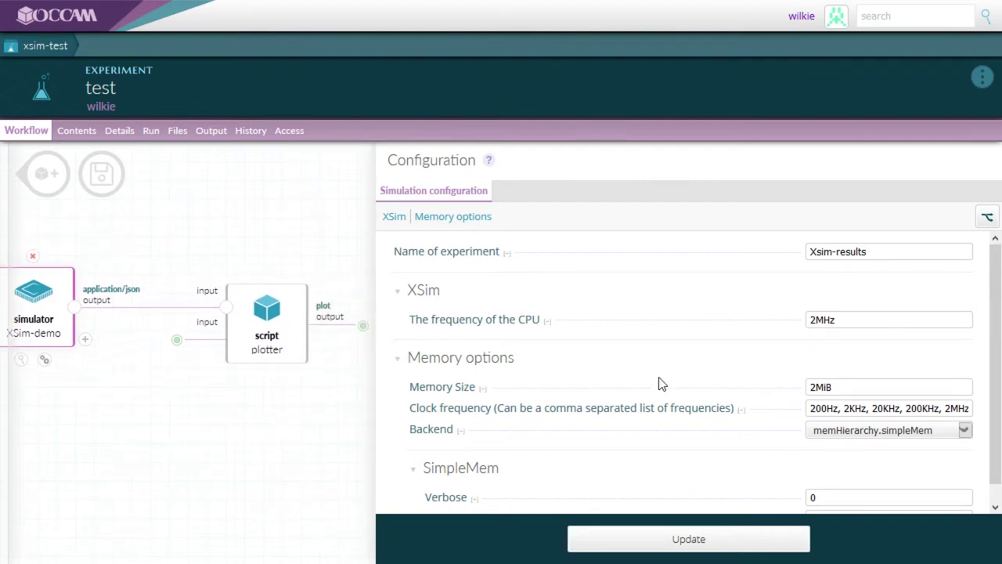
{"action": "scroll", "coordinate": [660, 382], "scroll_direction": "down", "scroll_amount": 1}
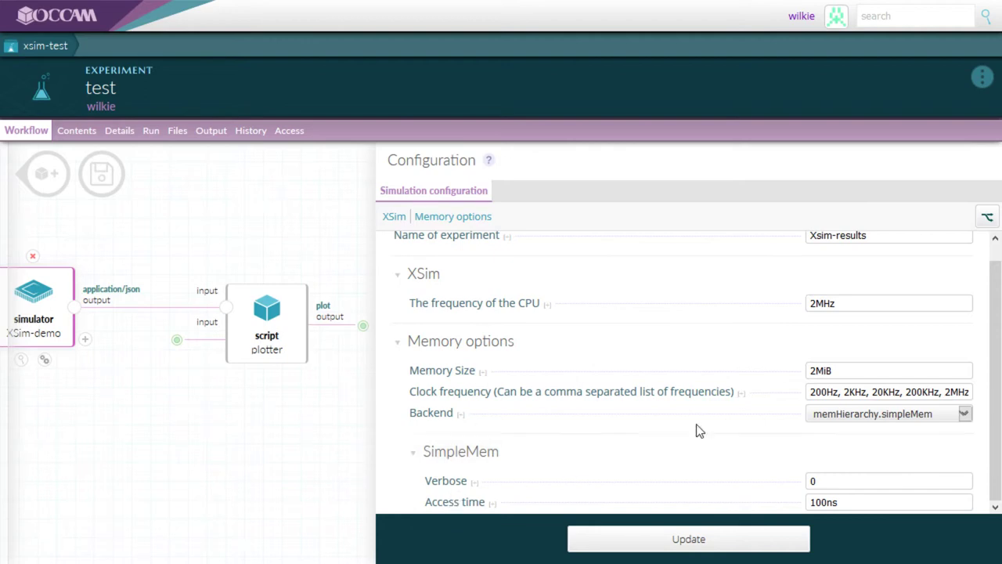
Change the simulator's CPU frequency from 2MHz to 4MHz and submit the update
{"action": "scroll", "coordinate": [548, 376], "scroll_direction": "up", "scroll_amount": 1}
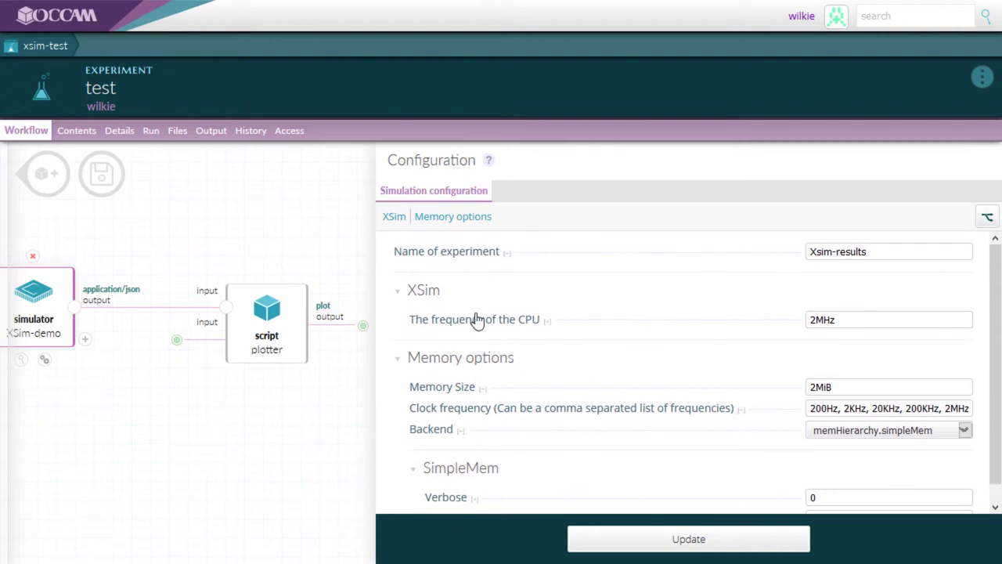
{"action": "left_click_drag", "start_coordinate": [813, 318], "coordinate": [794, 318]}
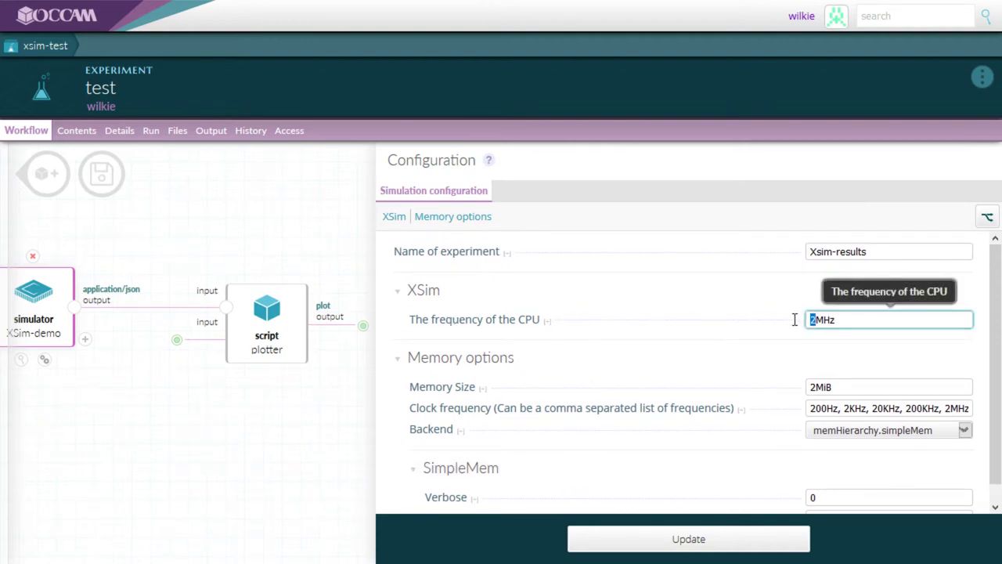
{"action": "type", "text": "4"}
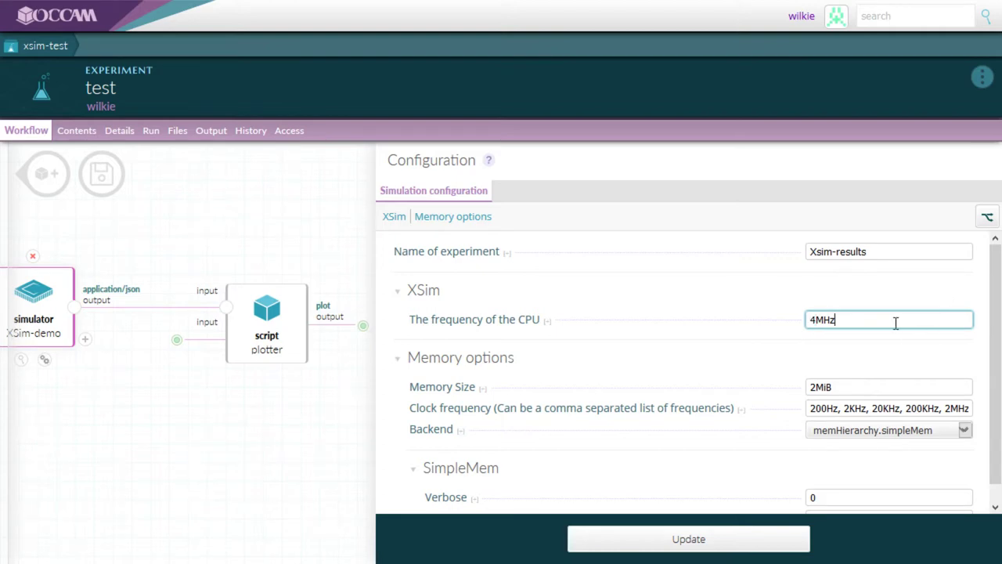
{"action": "left_click", "coordinate": [681, 540]}
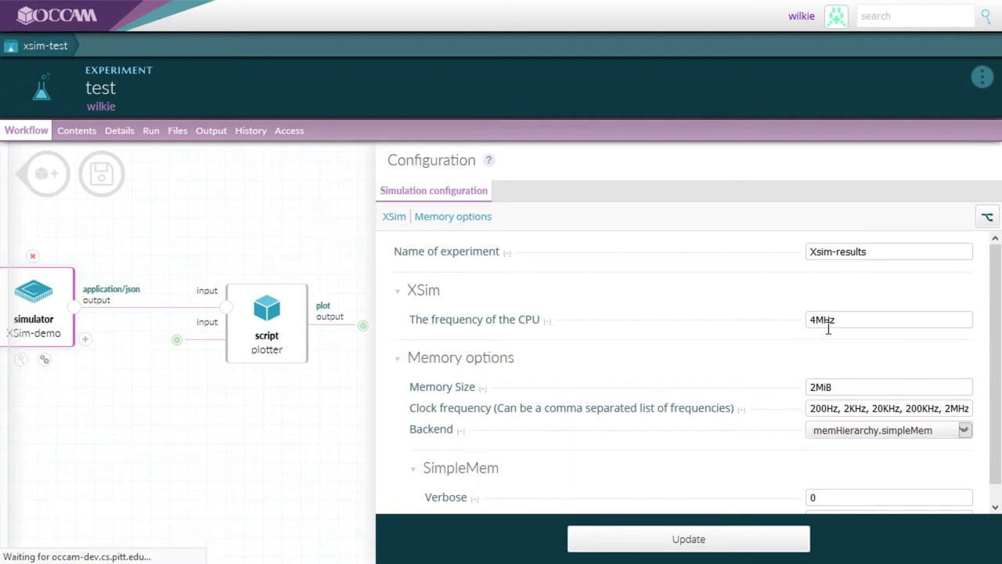
{"action": "left_click", "coordinate": [625, 548]}
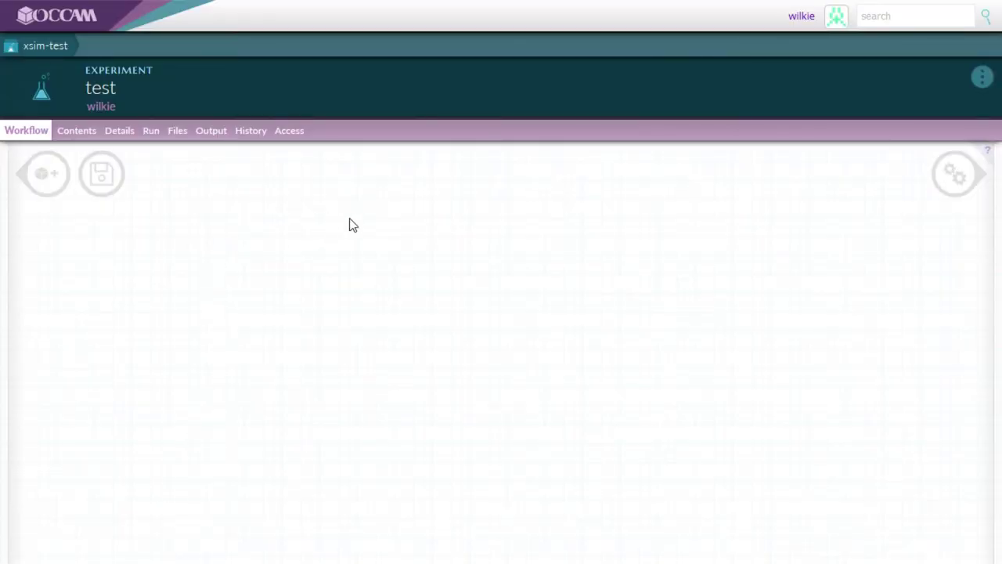
Open the plotter's scatter-plot configuration: x memory.clock, y cpu.stats(0).cycles
{"action": "left_click_drag", "start_coordinate": [529, 272], "coordinate": [418, 271]}
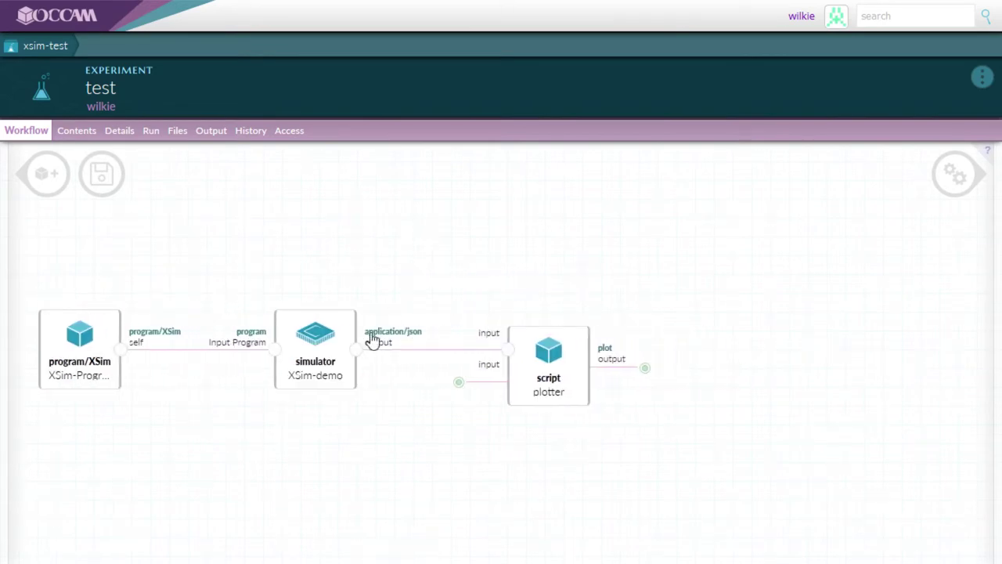
{"action": "left_click", "coordinate": [313, 374]}
{"action": "left_click", "coordinate": [327, 402]}
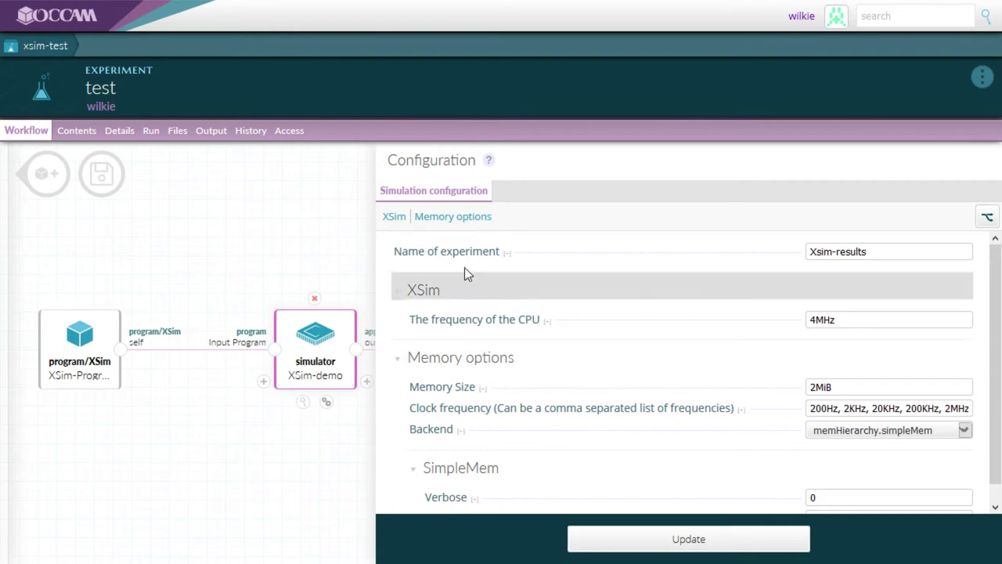
{"action": "left_click", "coordinate": [372, 193]}
{"action": "left_click", "coordinate": [537, 376]}
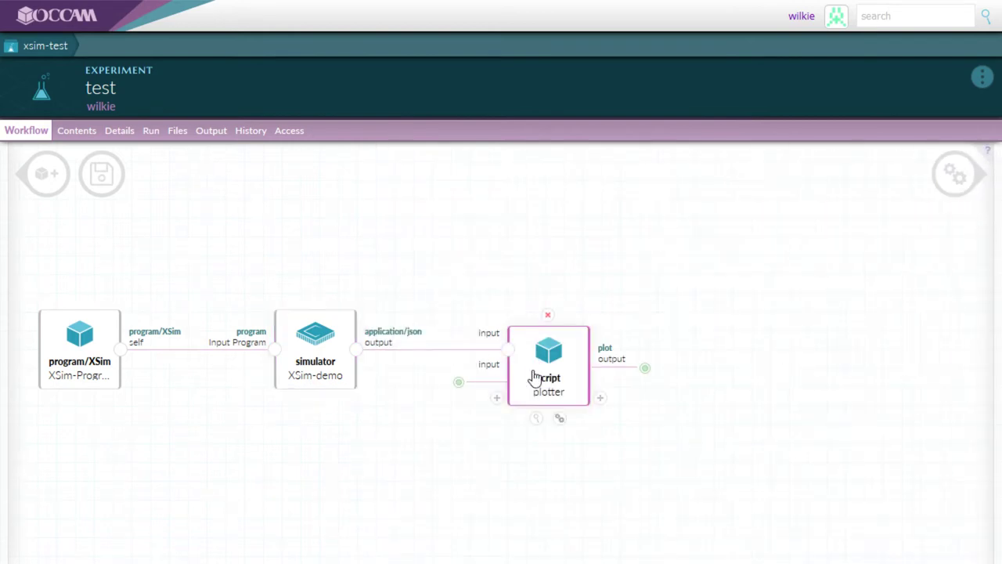
{"action": "left_click", "coordinate": [560, 419]}
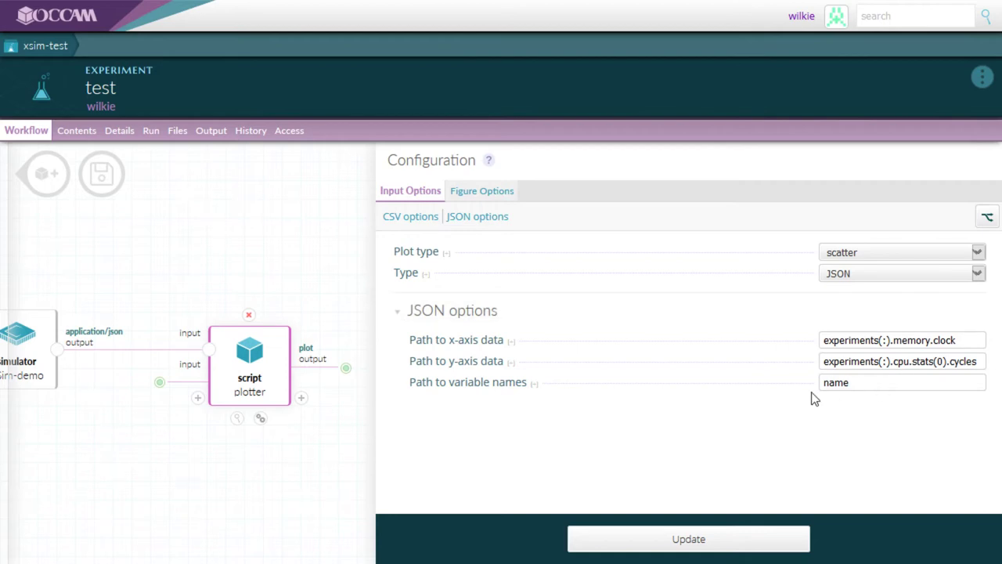
Run the test experiment dispatched to occam-dev.cs.pitt.edu
{"action": "left_click", "coordinate": [370, 355]}
{"action": "left_click_drag", "start_coordinate": [245, 269], "coordinate": [656, 266]}
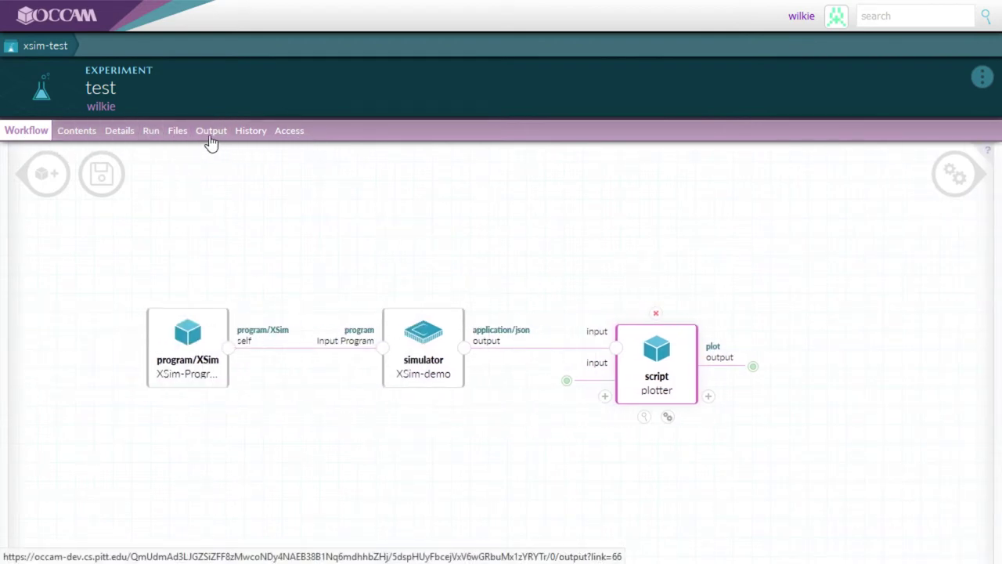
{"action": "left_click", "coordinate": [151, 133]}
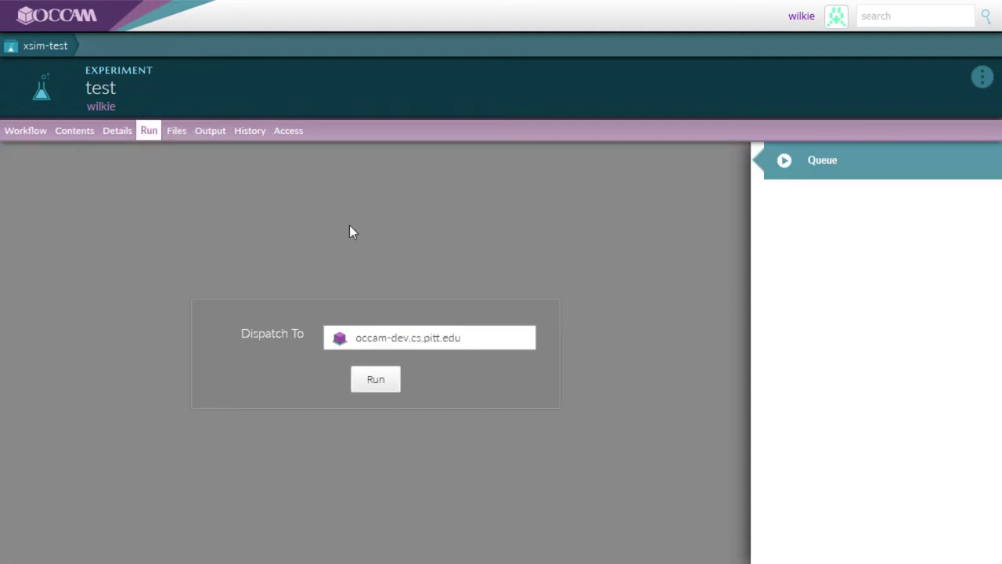
{"action": "left_click", "coordinate": [376, 380]}
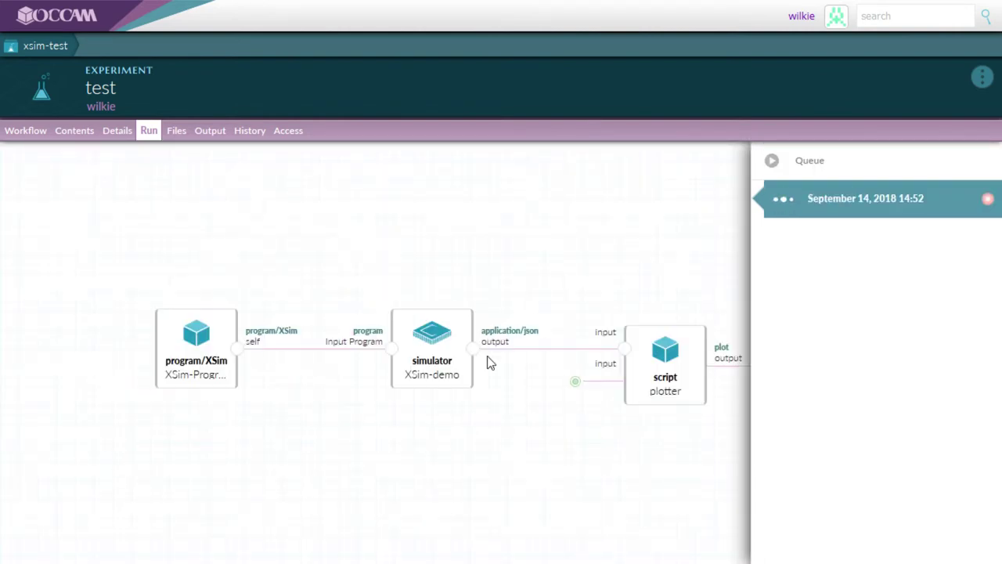
{"action": "left_click_drag", "start_coordinate": [560, 411], "coordinate": [463, 398]}
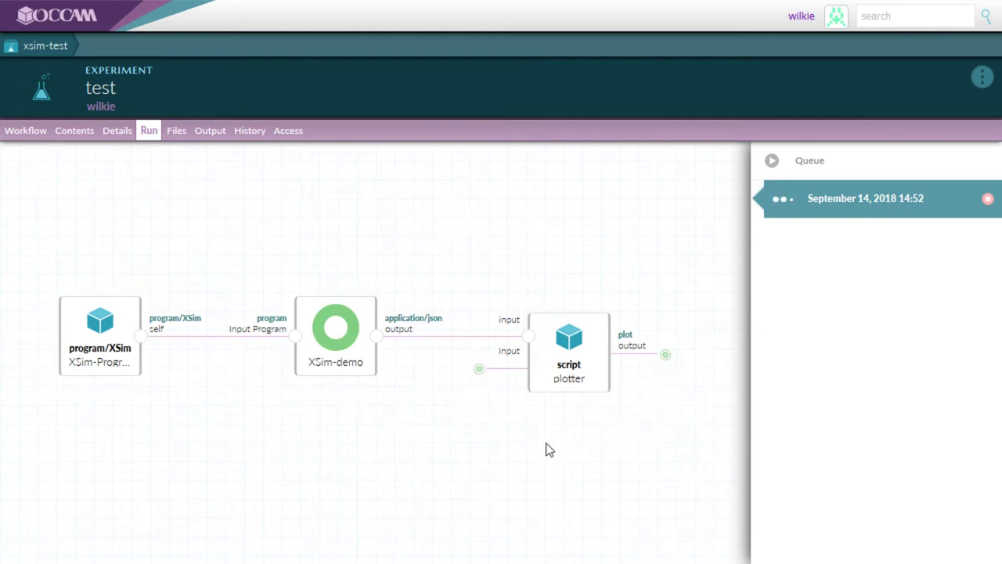
Pan the workflow canvas while XSim-demo and plotter finish the queued run
{"action": "left_click_drag", "start_coordinate": [583, 437], "coordinate": [430, 403]}
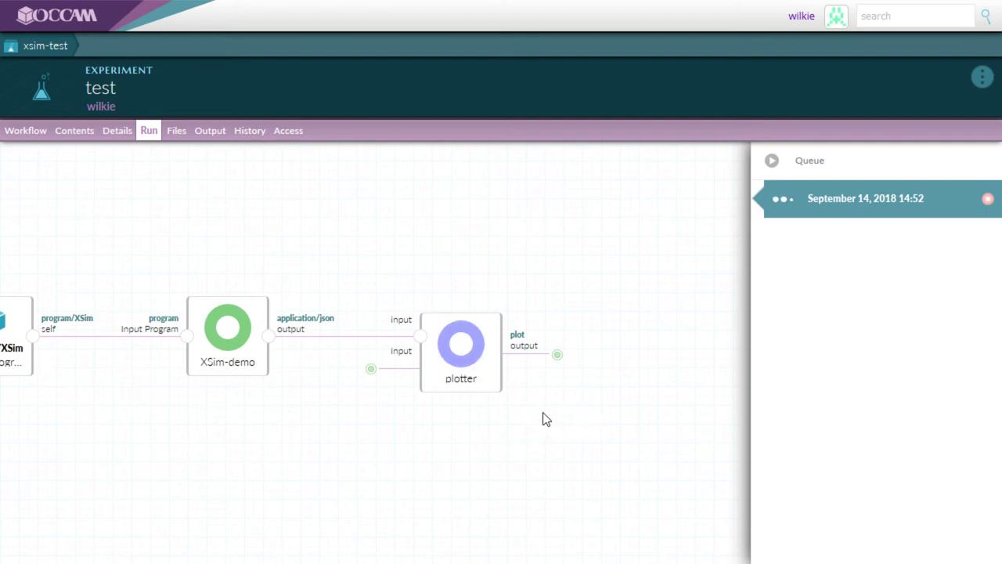
{"action": "mouse_move", "coordinate": [539, 423]}
{"action": "left_mouse_down"}
{"action": "mouse_move", "coordinate": [557, 439]}
{"action": "mouse_move", "coordinate": [610, 447]}
{"action": "mouse_move", "coordinate": [539, 454]}
{"action": "mouse_move", "coordinate": [533, 434]}
{"action": "left_mouse_up"}
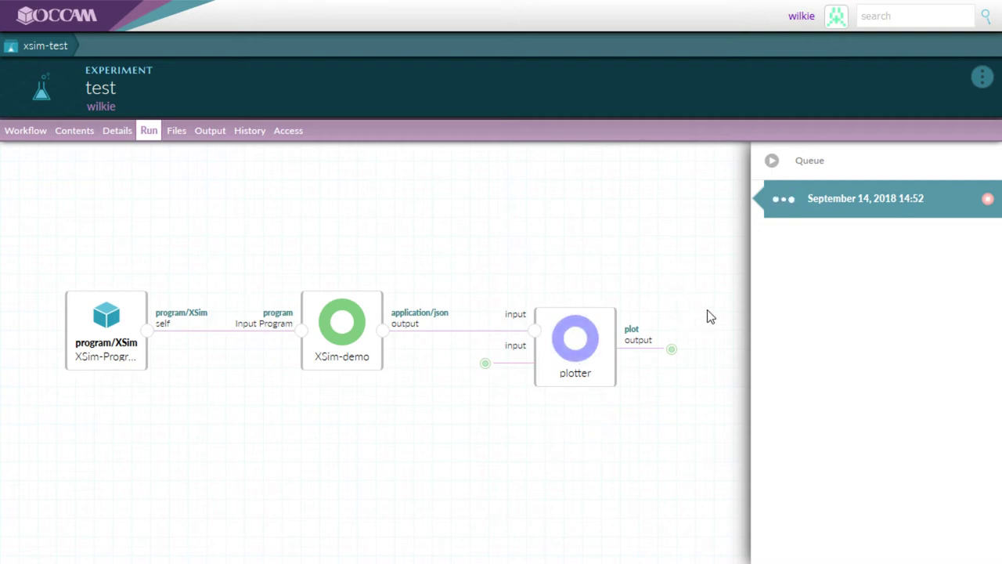
{"action": "left_click_drag", "start_coordinate": [710, 313], "coordinate": [552, 281]}
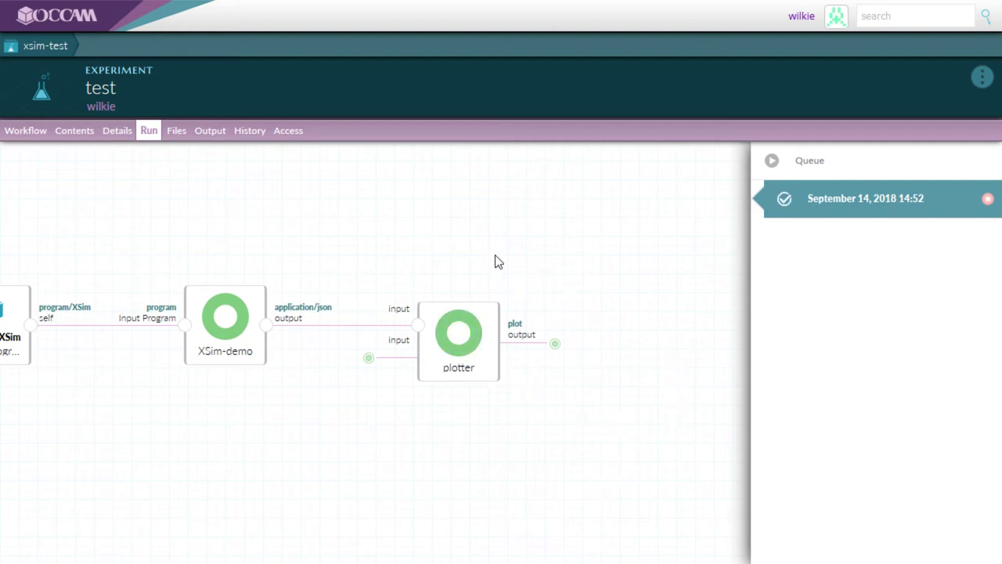
{"action": "left_click_drag", "start_coordinate": [477, 256], "coordinate": [607, 237]}
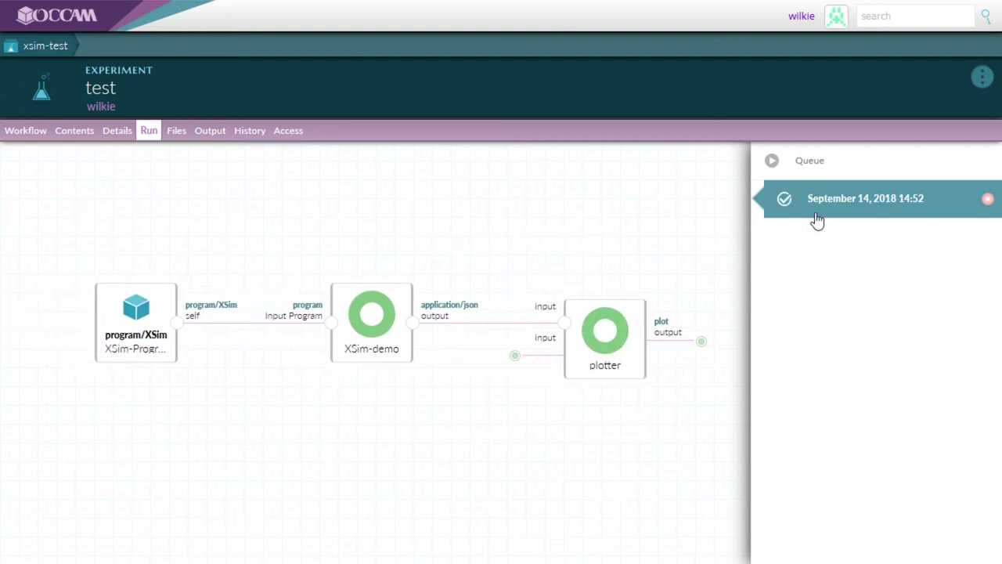
View the 'My Graph' plotly chart from the run's outputs and its details crediting the plotter script
{"action": "left_click", "coordinate": [209, 133]}
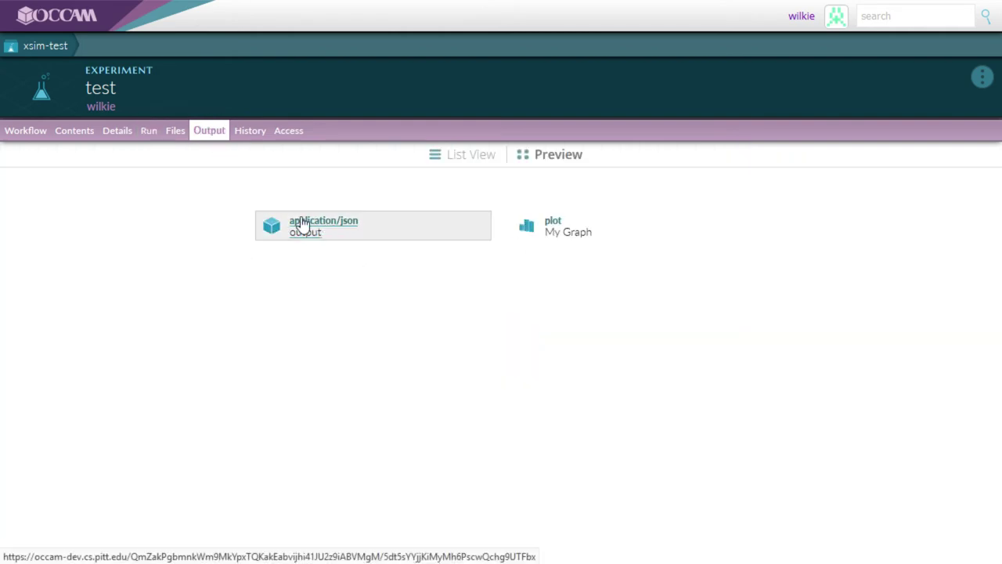
{"action": "left_click", "coordinate": [563, 237]}
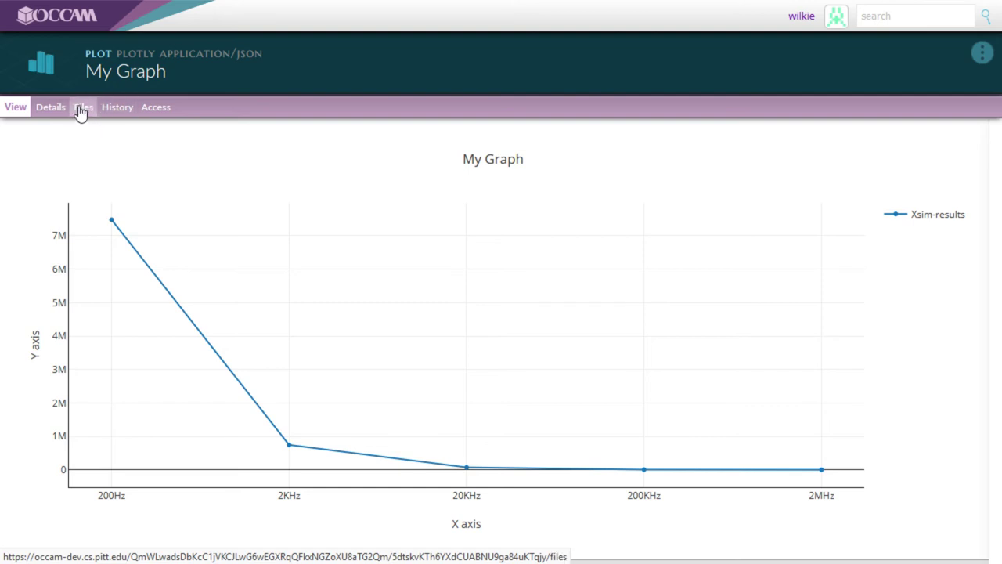
{"action": "left_click", "coordinate": [49, 112]}
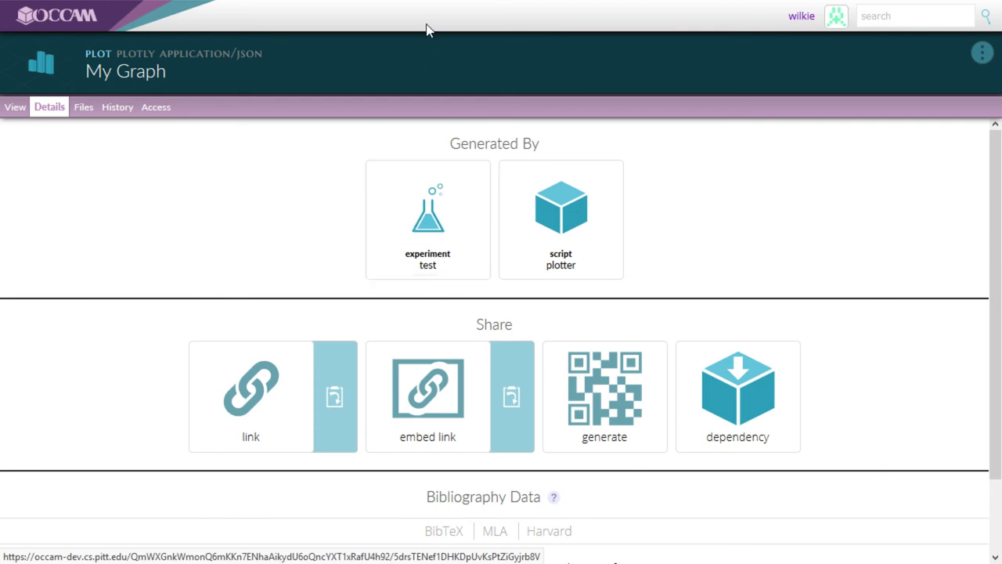
Go back to the test workflow and inspect the XSim-Program, plotter script and XSim-demo nodes
{"action": "key", "text": "alt+Left"}
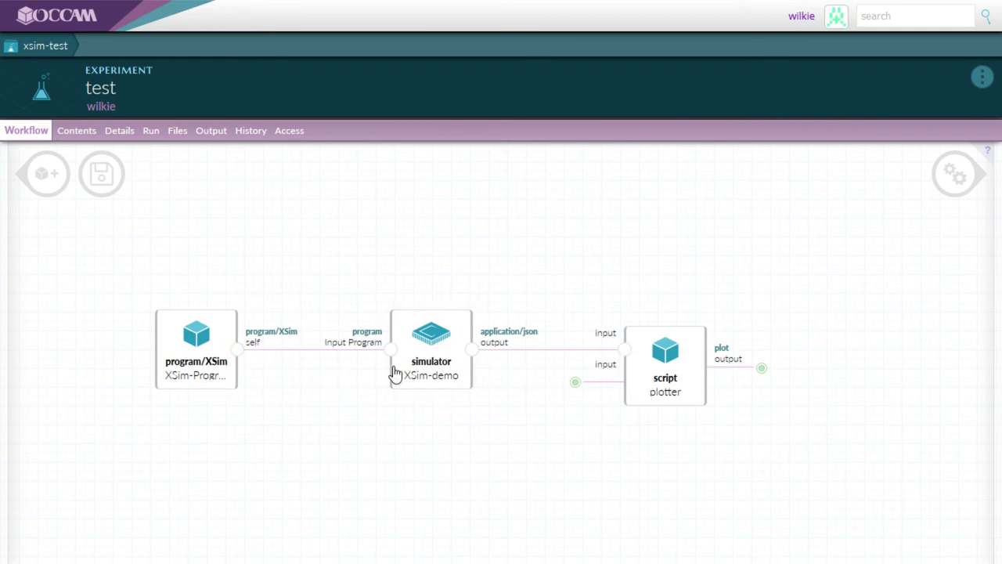
{"action": "left_click", "coordinate": [197, 366]}
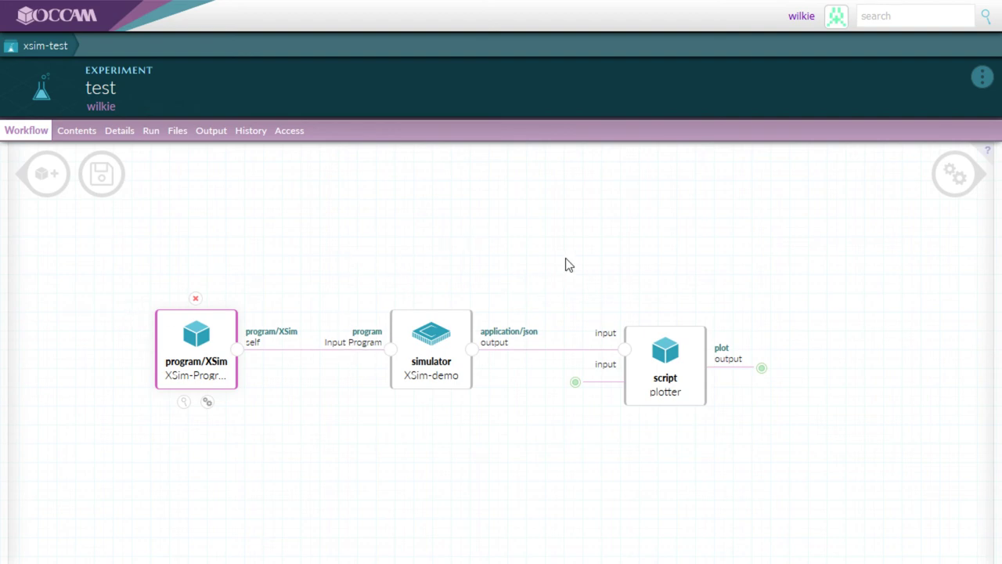
{"action": "left_click", "coordinate": [694, 382]}
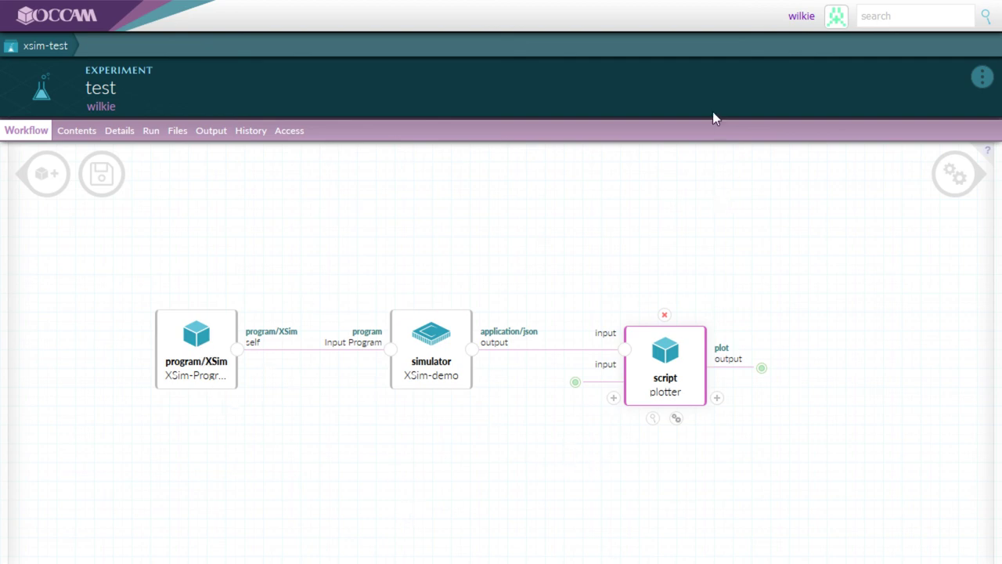
{"action": "left_click_drag", "start_coordinate": [371, 248], "coordinate": [506, 255]}
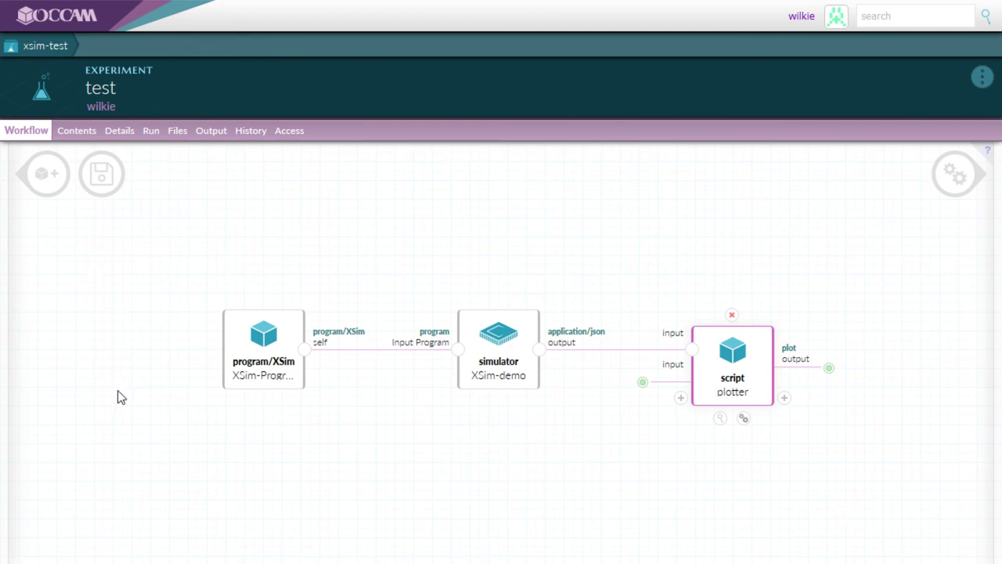
{"action": "left_click", "coordinate": [498, 360]}
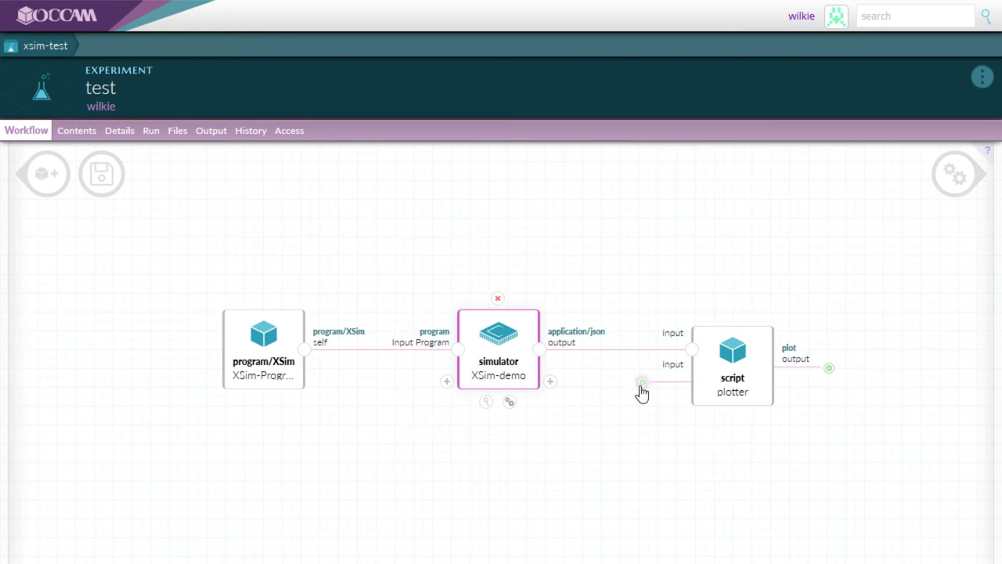
{"action": "left_click_drag", "start_coordinate": [491, 225], "coordinate": [333, 221]}
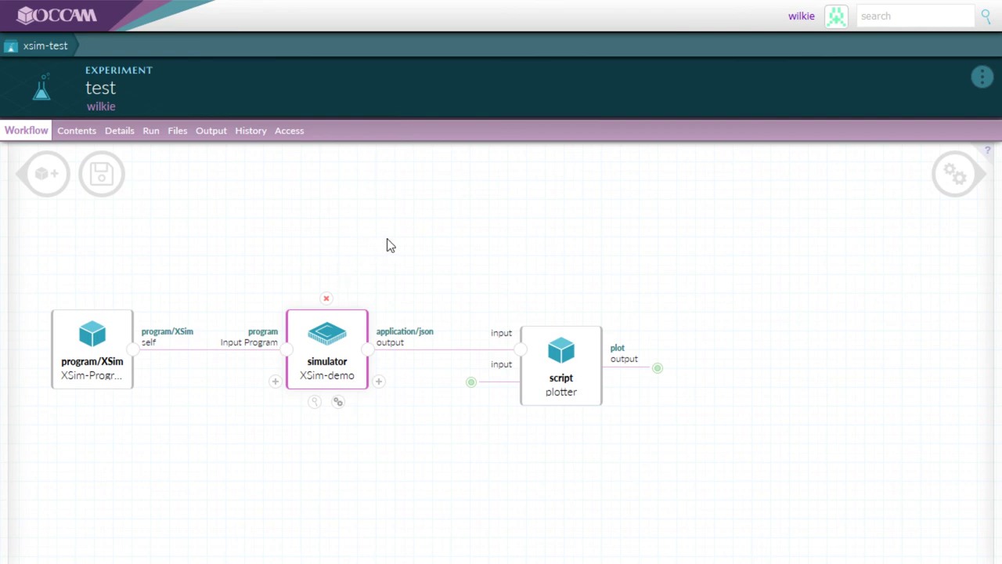